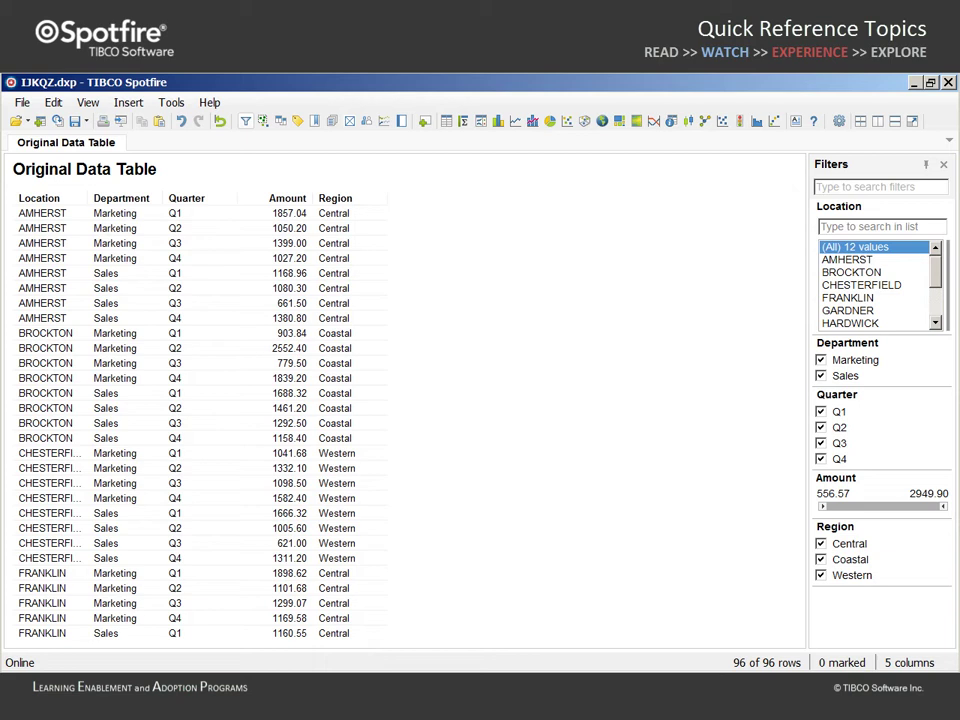
# Add a new data table from the Original Data Table, named 'Pivoted with aggregation'
pyautogui.click(21, 102)
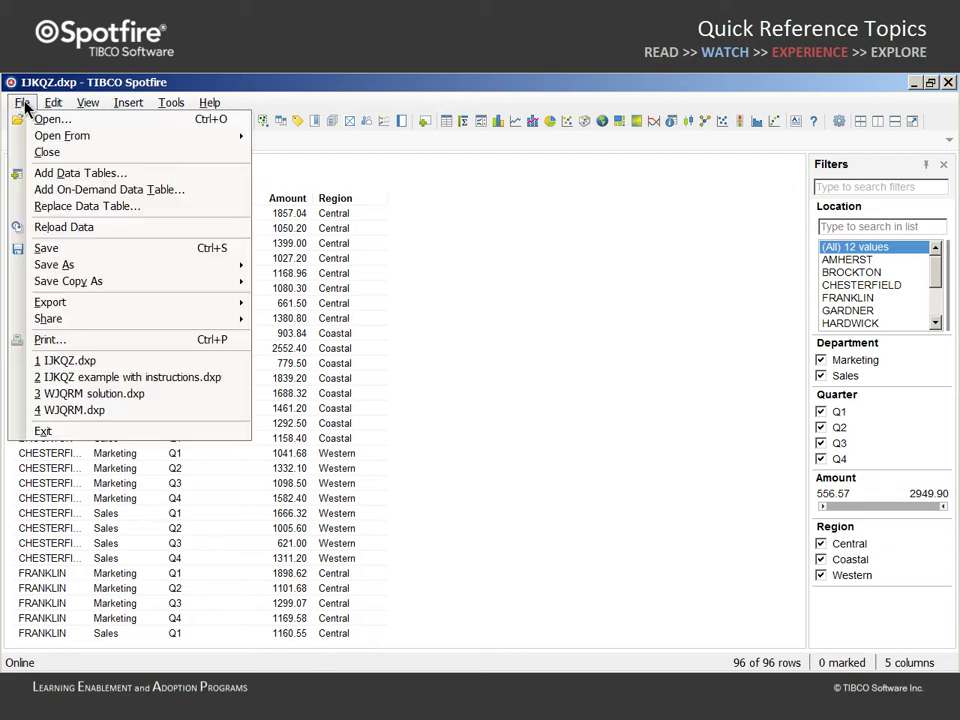
pyautogui.click(58, 174)
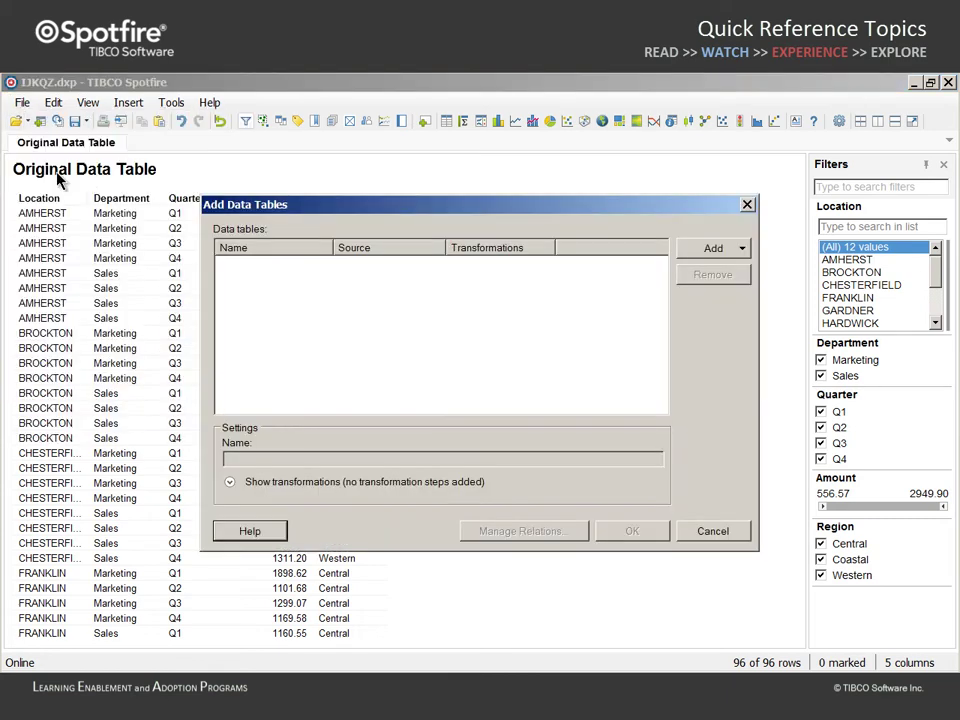
pyautogui.click(741, 250)
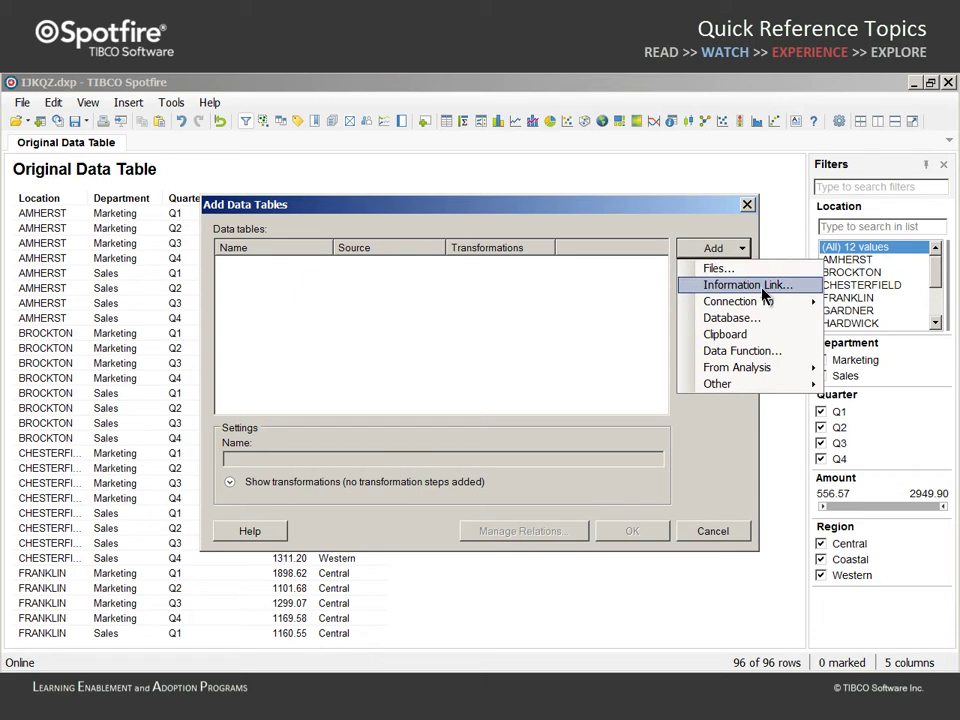
pyautogui.moveTo(731, 372)
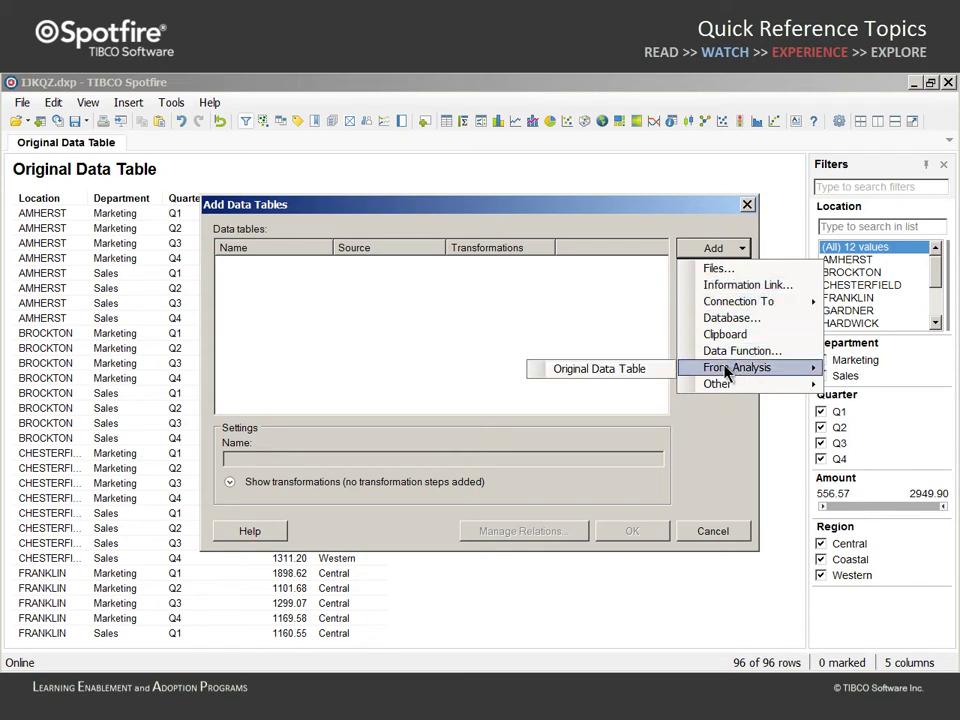
pyautogui.click(549, 375)
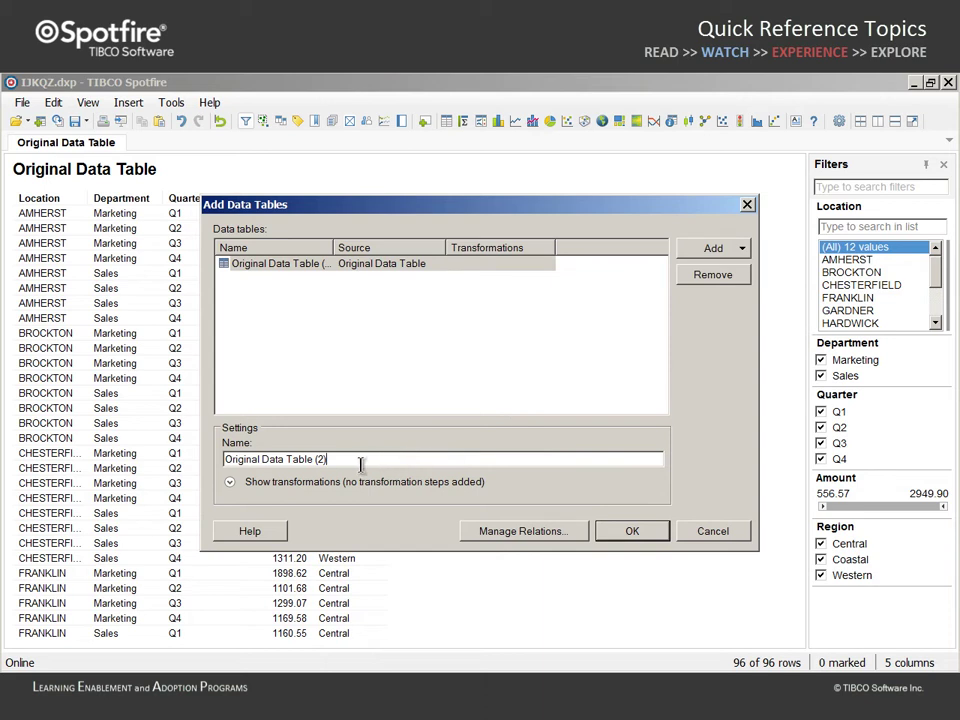
pyautogui.moveTo(327, 459); pyautogui.dragTo(198, 463)
pyautogui.write('Pivoted with aggregation')
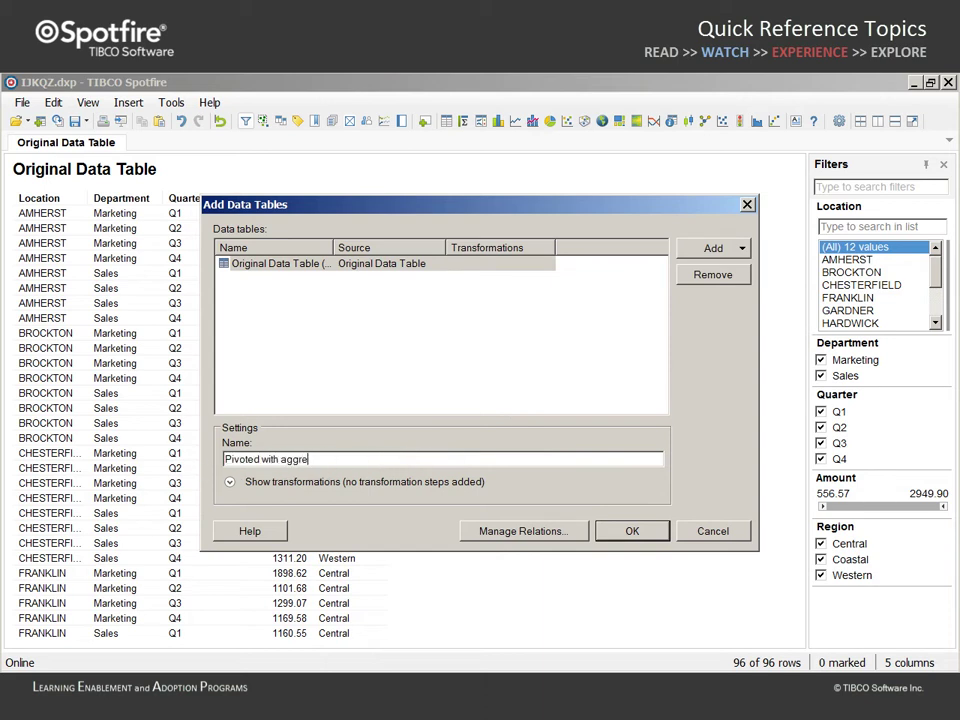
# Choose Pivot as the new table's transformation
pyautogui.click(230, 482)
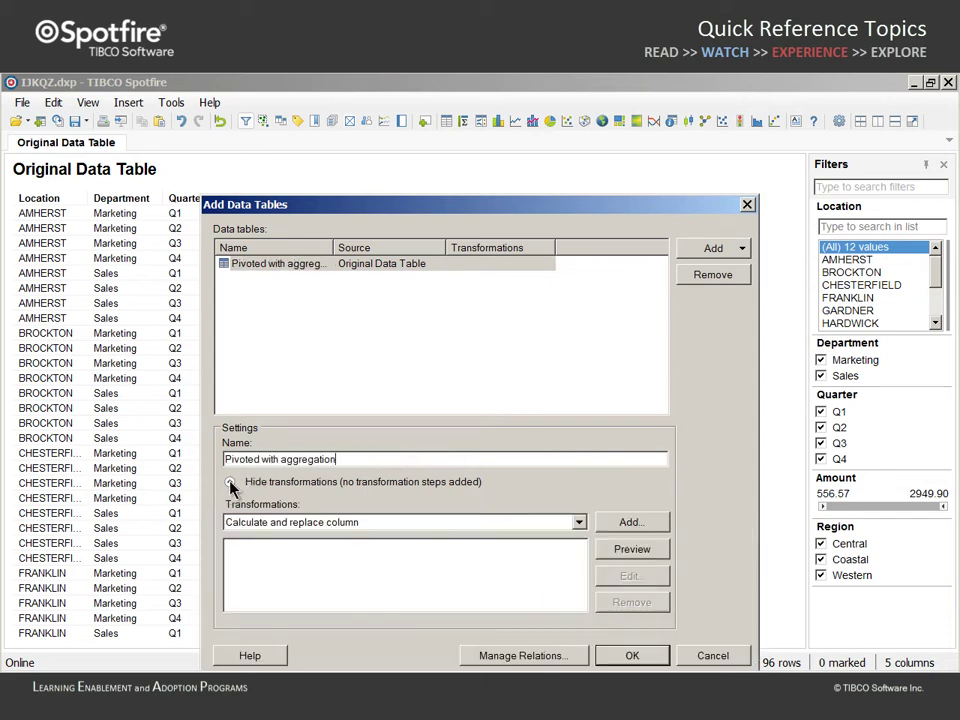
pyautogui.click(578, 522)
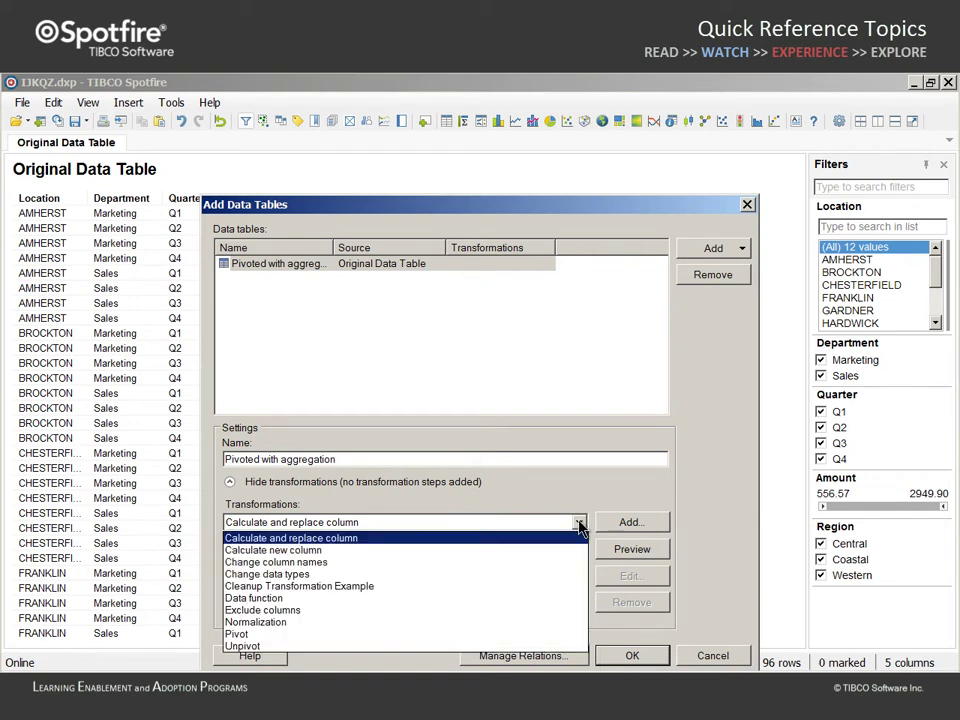
pyautogui.click(268, 635)
# Pivot with Location as row identifier, Department as column titles and Sum(Amount) as values
pyautogui.click(645, 524)
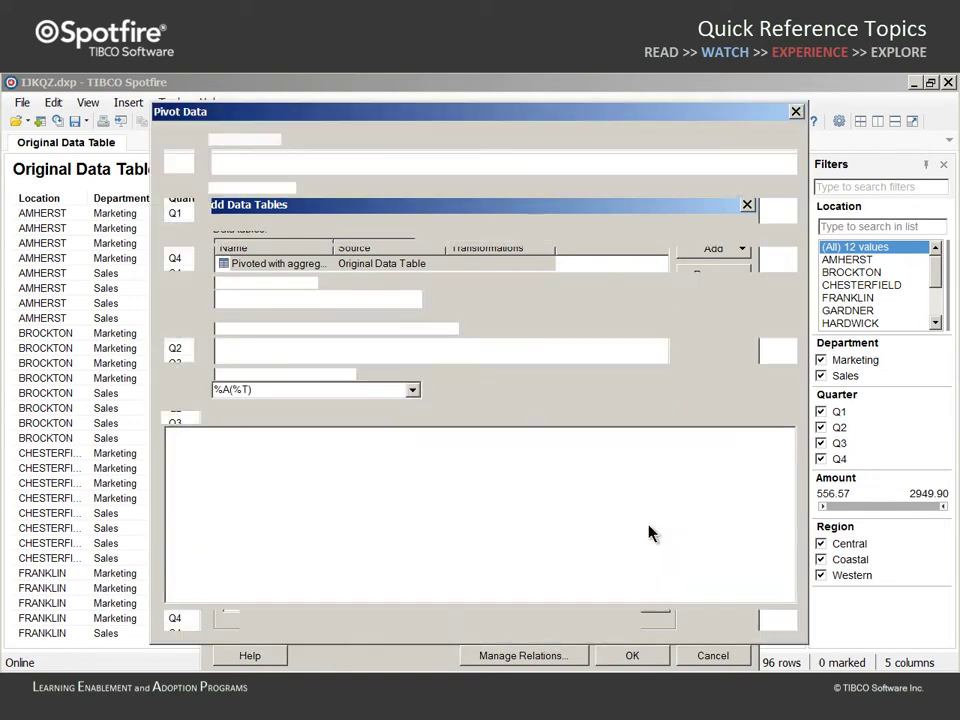
pyautogui.moveTo(578, 119); pyautogui.dragTo(430, 90)
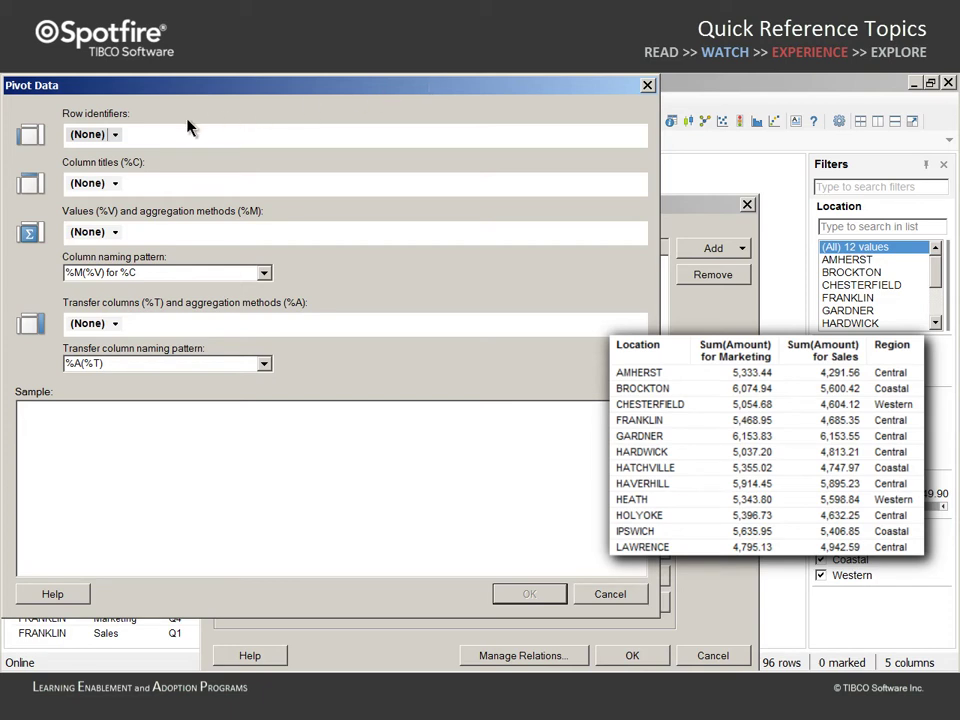
pyautogui.click(116, 136)
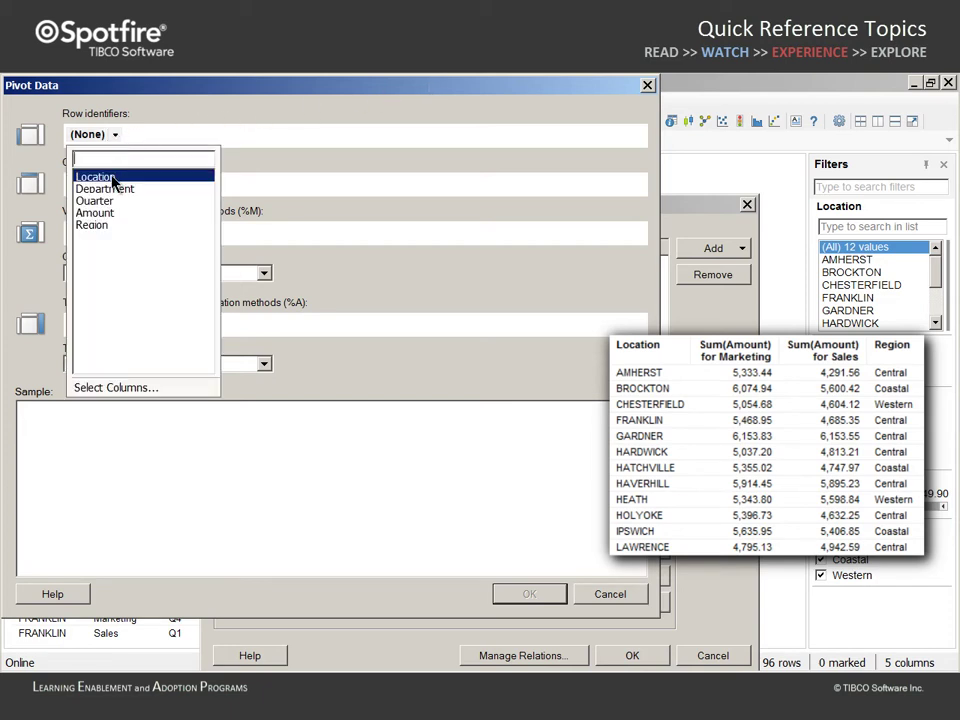
pyautogui.click(119, 180)
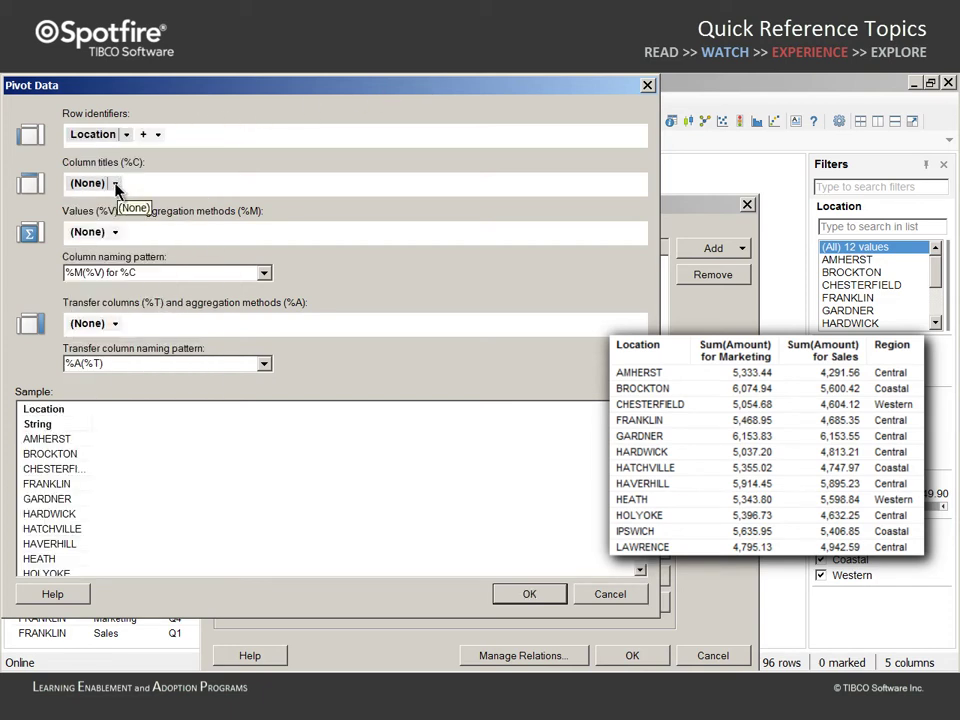
pyautogui.click(116, 184)
pyautogui.click(108, 237)
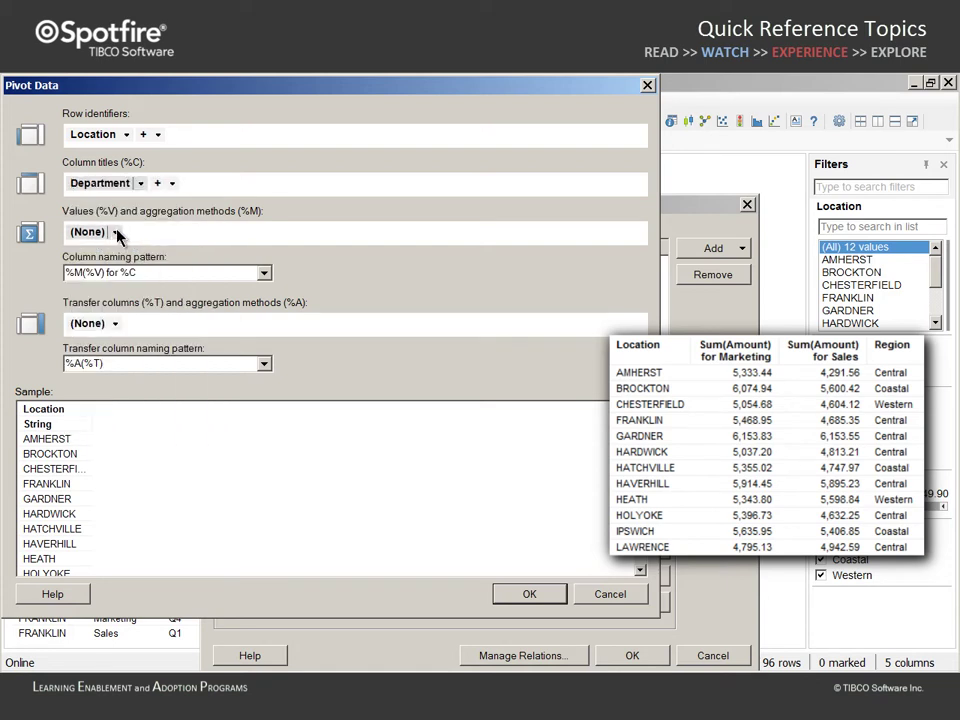
pyautogui.click(117, 233)
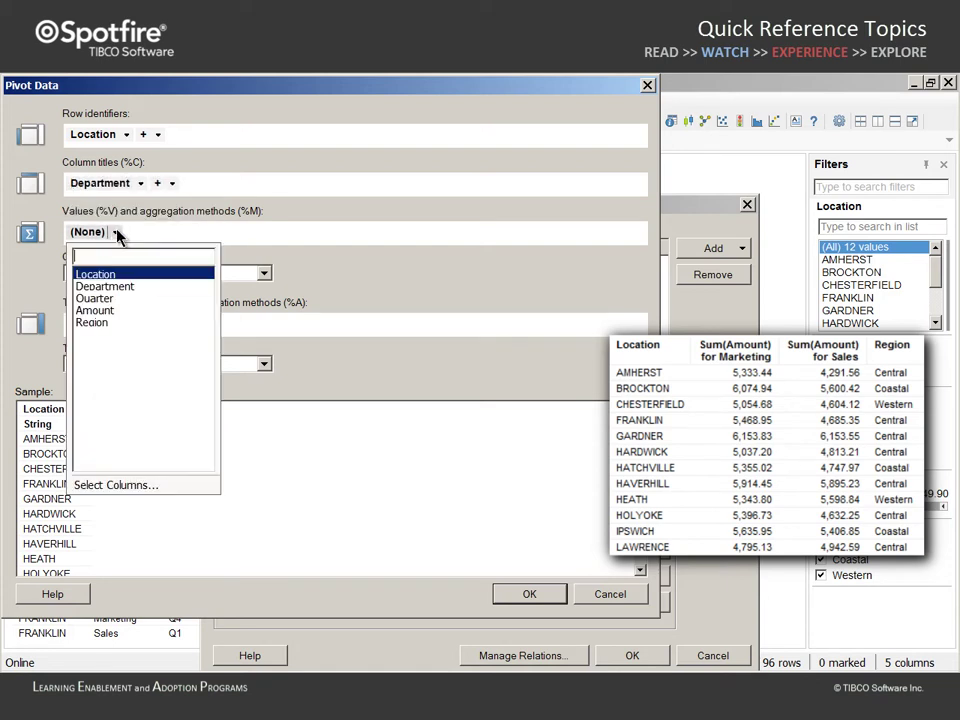
pyautogui.click(112, 312)
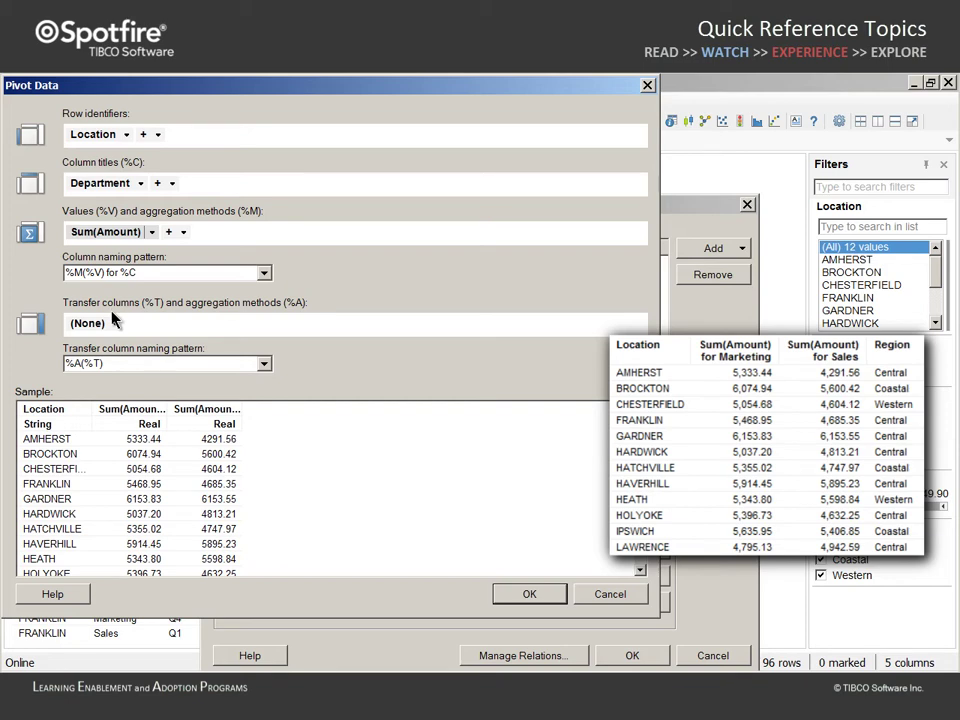
pyautogui.click(152, 232)
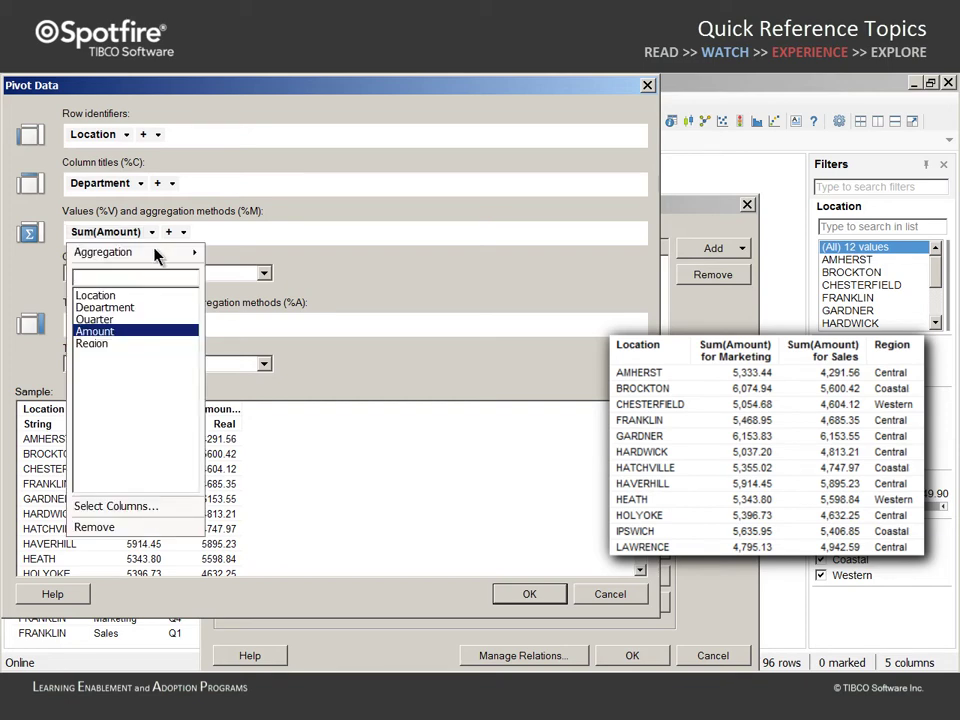
pyautogui.moveTo(190, 252)
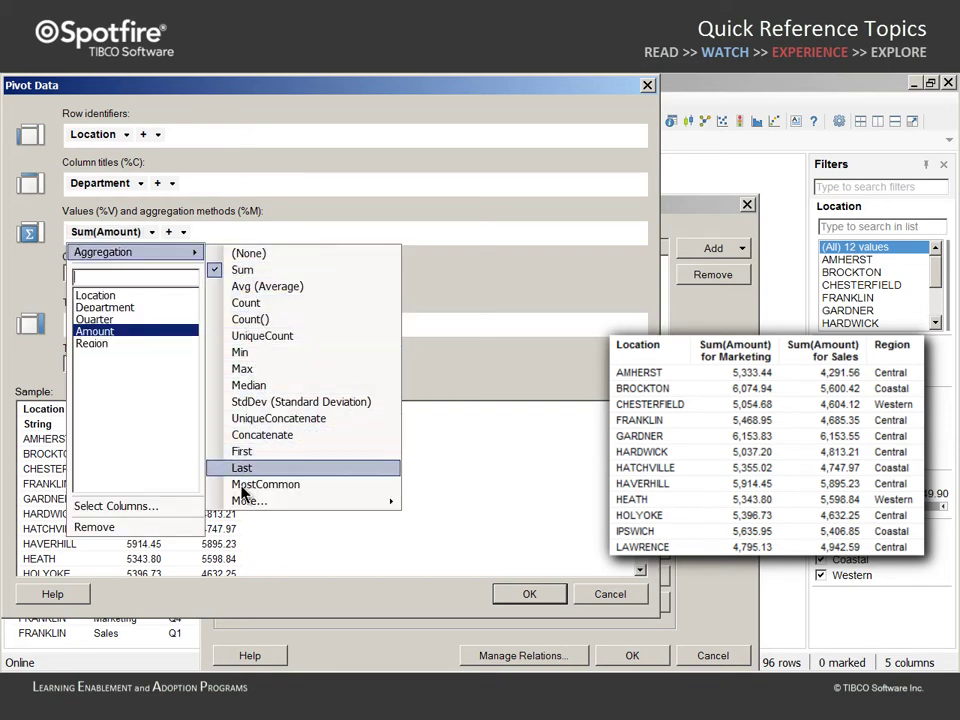
# Carry Region over as a transfer column aggregated with UniqueConcatenate
pyautogui.moveTo(243, 508)
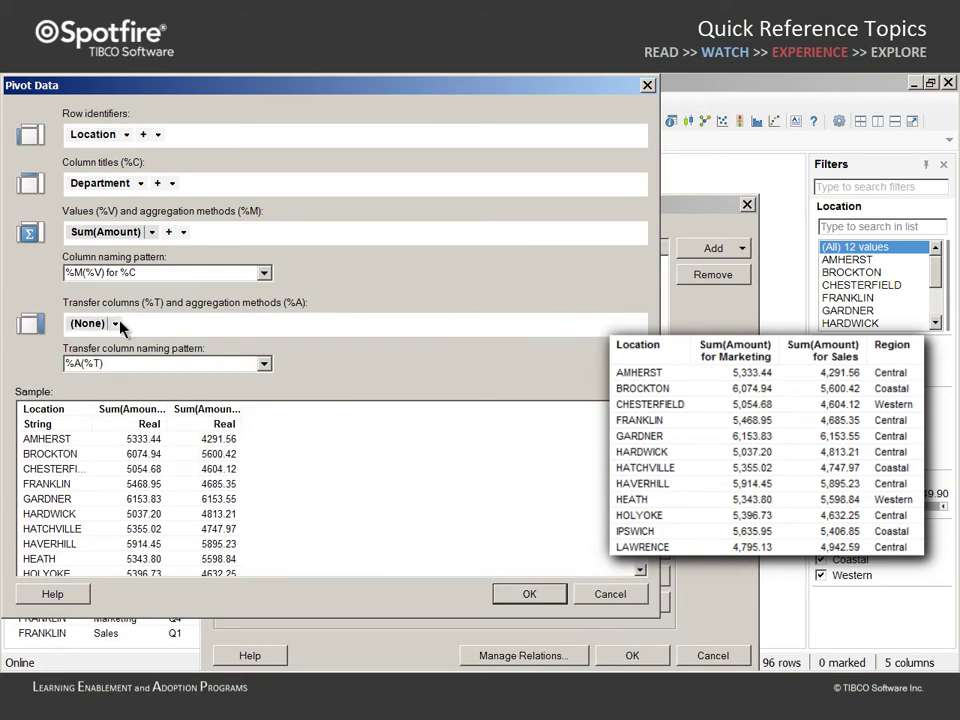
pyautogui.click(88, 323)
pyautogui.click(92, 414)
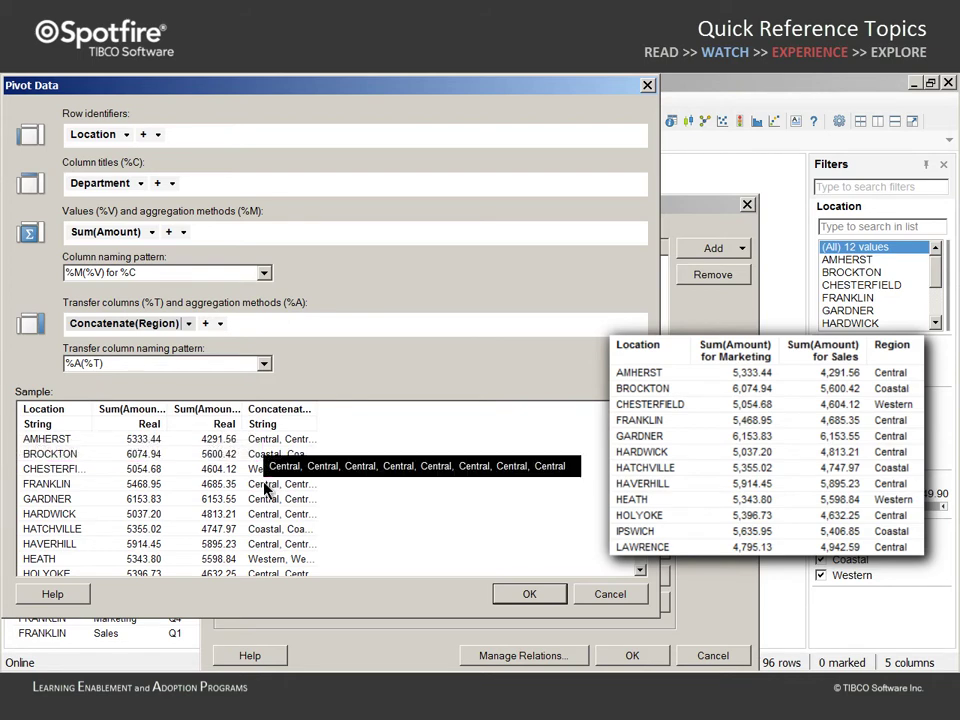
pyautogui.click(190, 323)
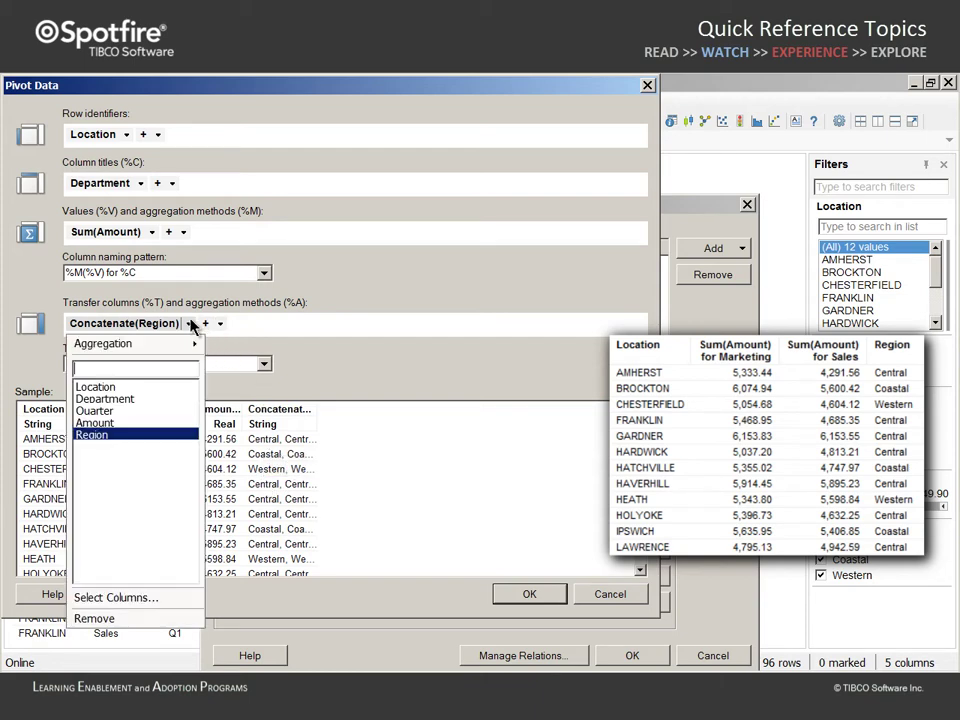
pyautogui.moveTo(190, 343)
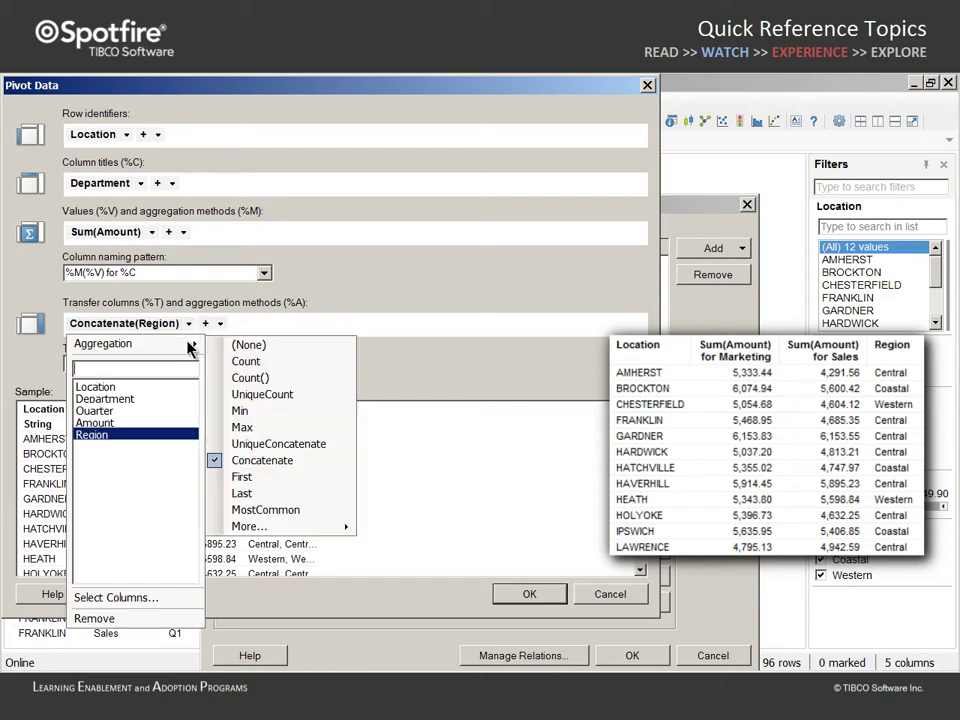
pyautogui.click(257, 443)
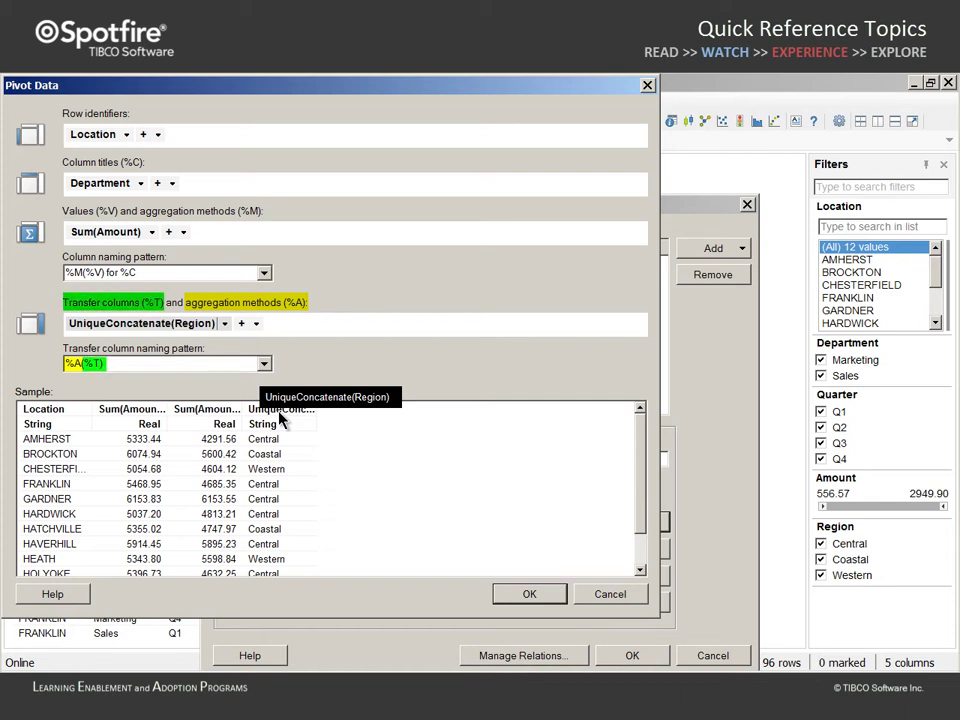
# Change the transfer column naming pattern from %A(%T) to %T and confirm the pivot
pyautogui.doubleClick(121, 365)
pyautogui.click(121, 365)
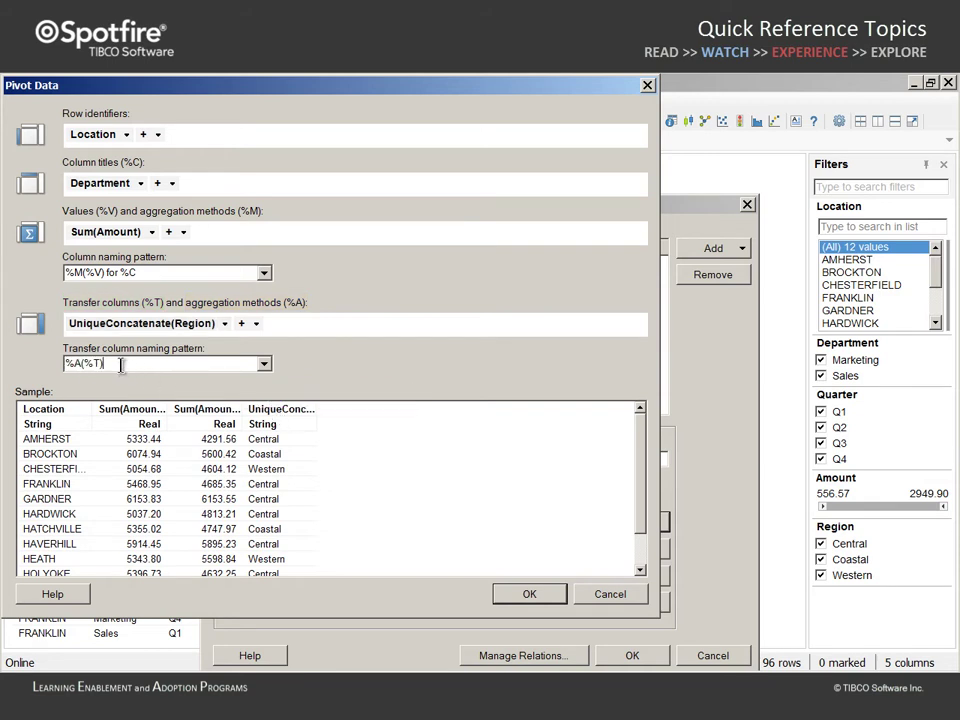
pyautogui.press('BackSpace')
pyautogui.press('Left')
pyautogui.press('Left')
pyautogui.press('BackSpace')
pyautogui.press('BackSpace')
pyautogui.press('BackSpace')
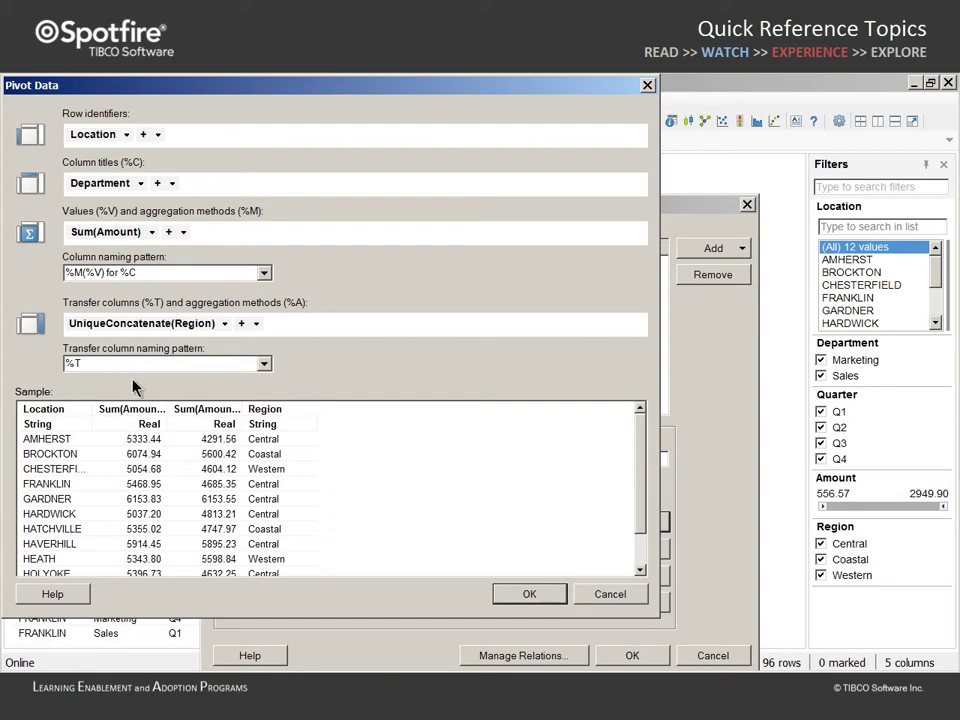
pyautogui.press('Return')
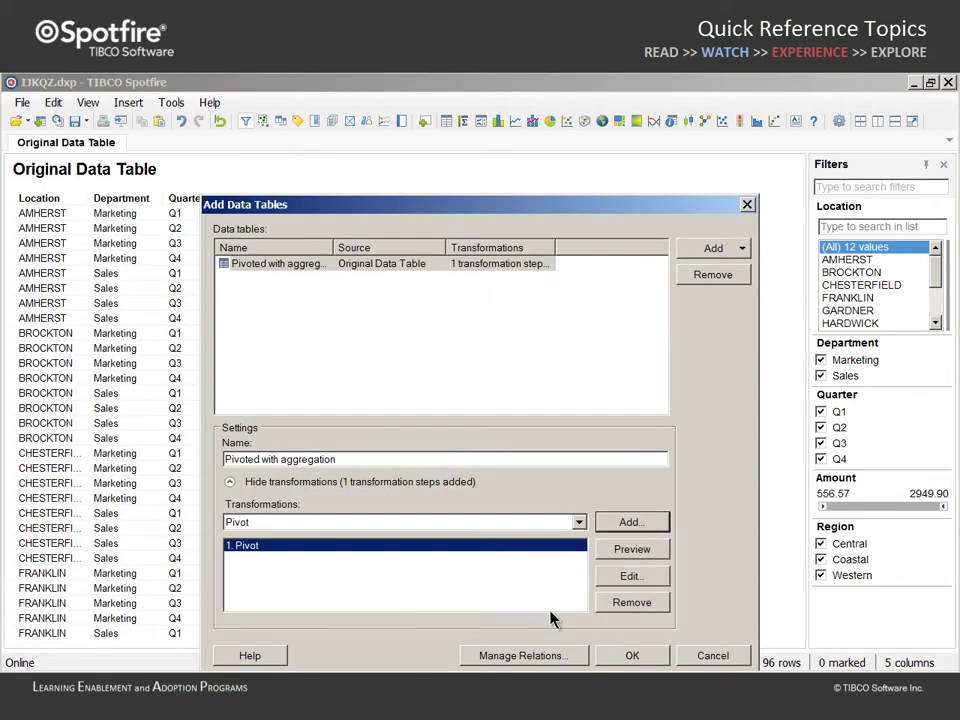
# Finish adding the pivoted table and switch its scatter plot to a Table visualization
pyautogui.click(632, 656)
pyautogui.rightClick(405, 418)
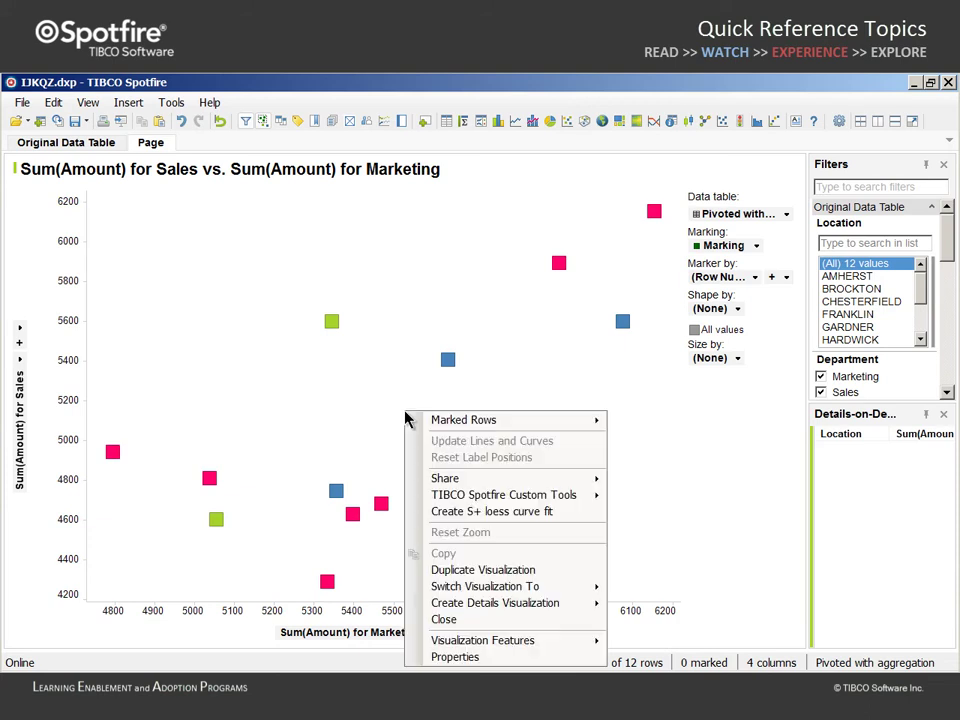
pyautogui.moveTo(485, 586)
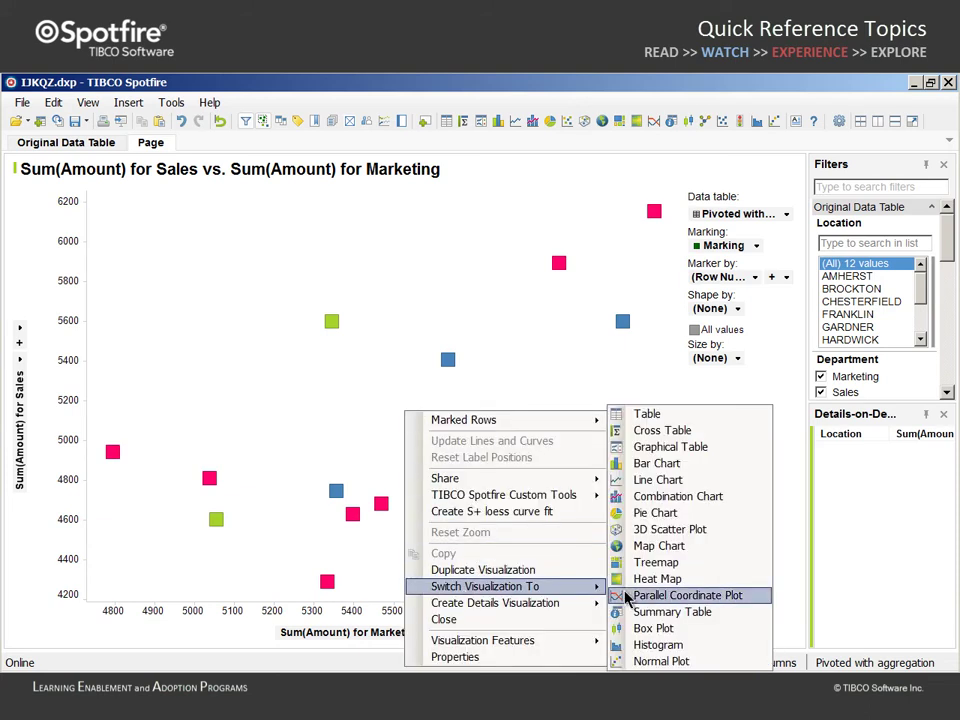
pyautogui.click(647, 416)
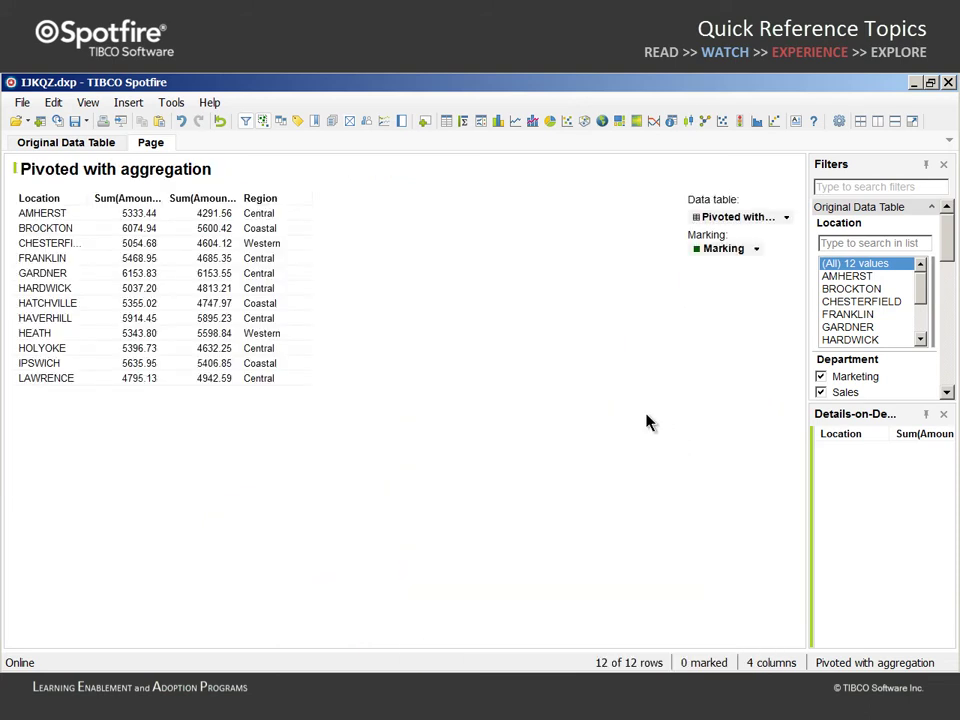
# Set the table's header row height to 3 lines in its Appearance properties
pyautogui.click(762, 169)
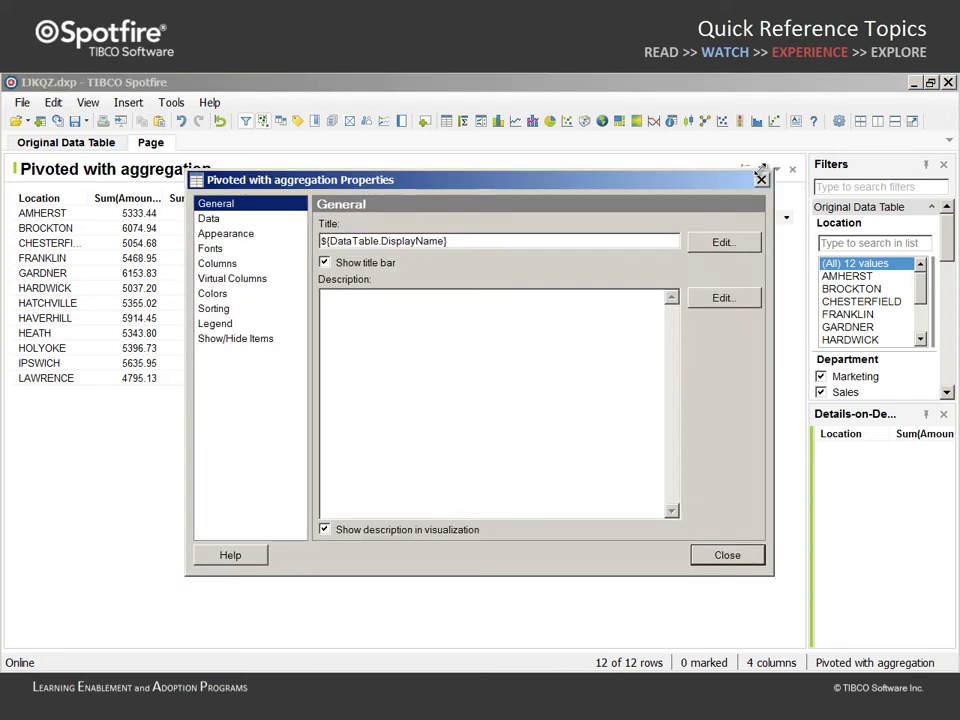
pyautogui.click(245, 236)
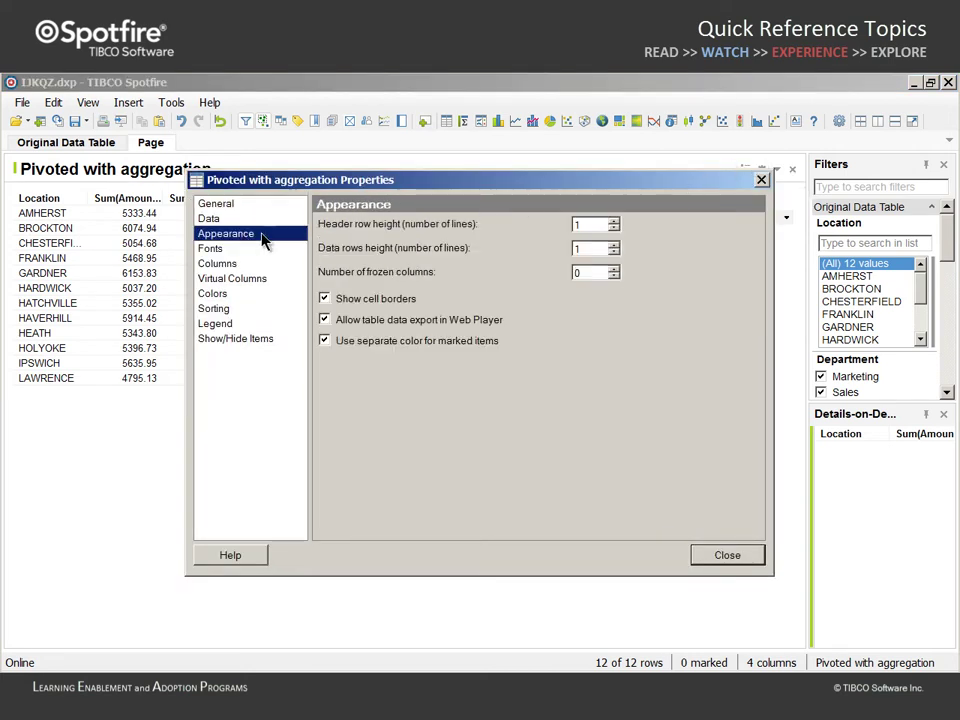
pyautogui.click(613, 221)
pyautogui.click(613, 221)
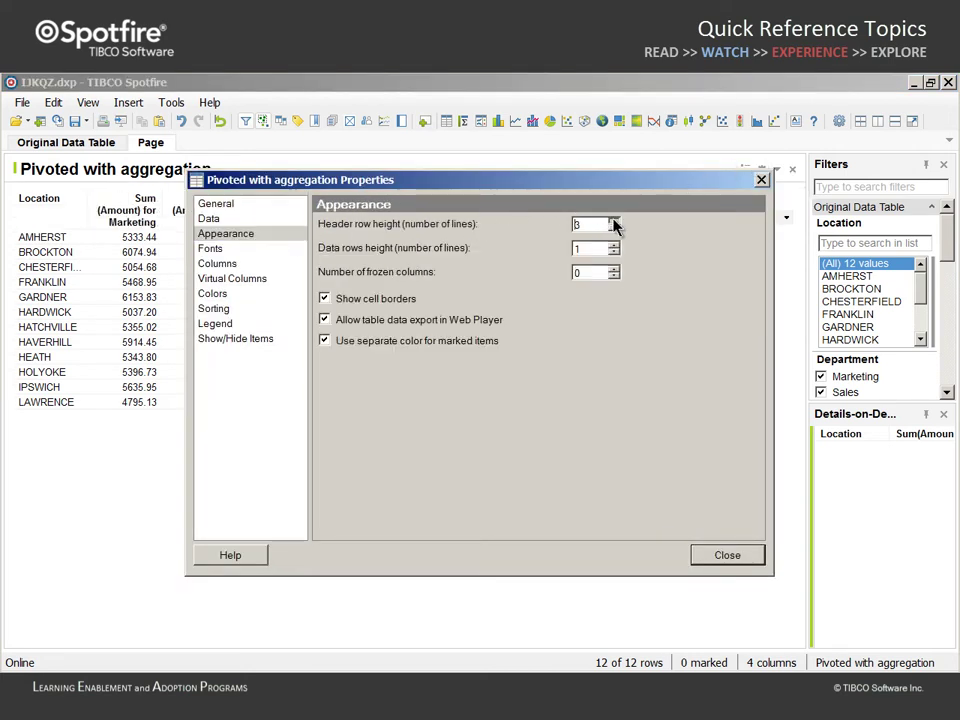
pyautogui.click(726, 556)
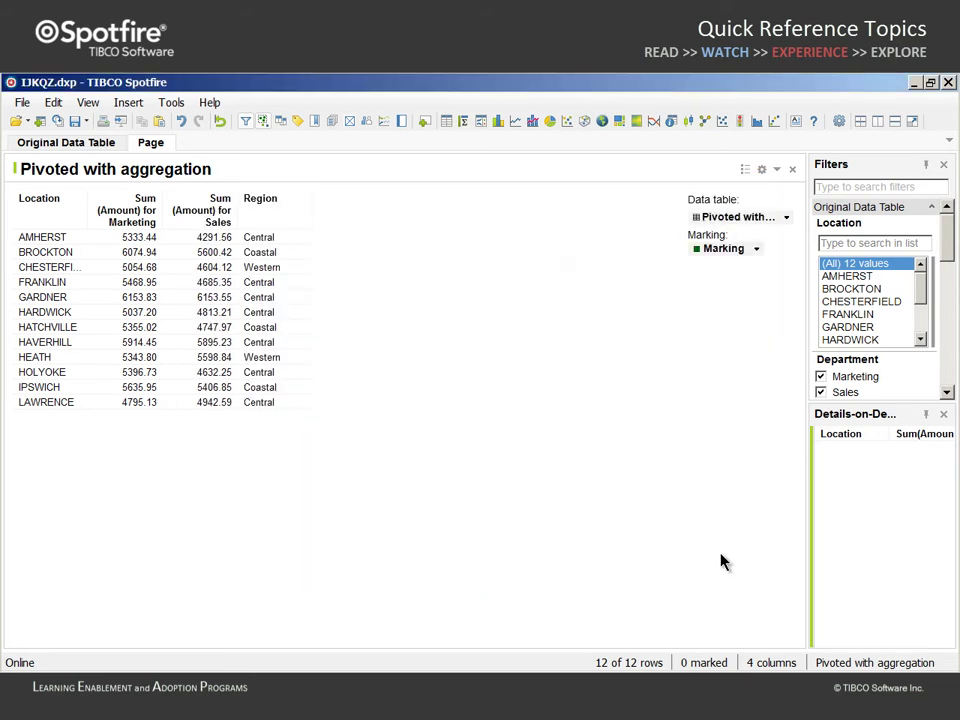
# Add an Original Data Table table, place the pivoted table beside it, and close the side panels
pyautogui.click(447, 121)
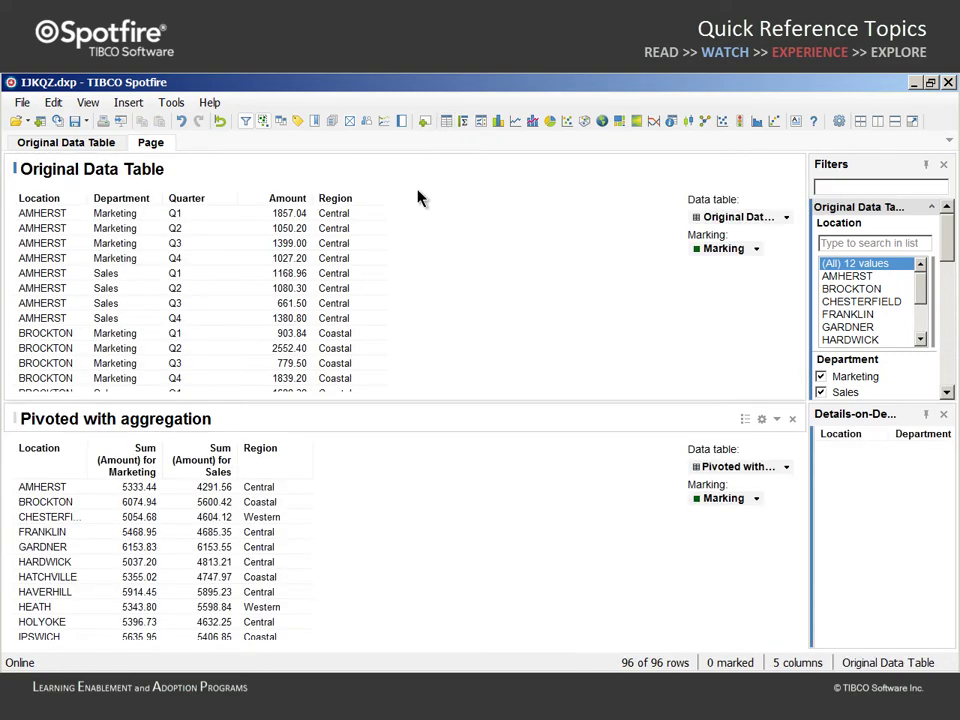
pyautogui.moveTo(648, 258); pyautogui.dragTo(500, 182)
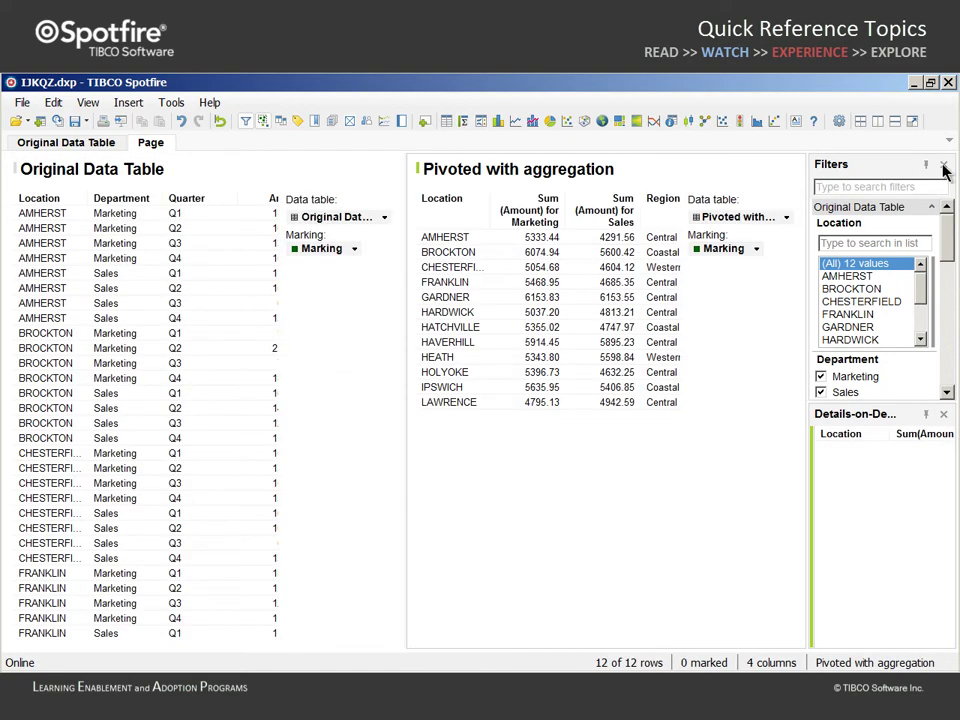
pyautogui.click(943, 165)
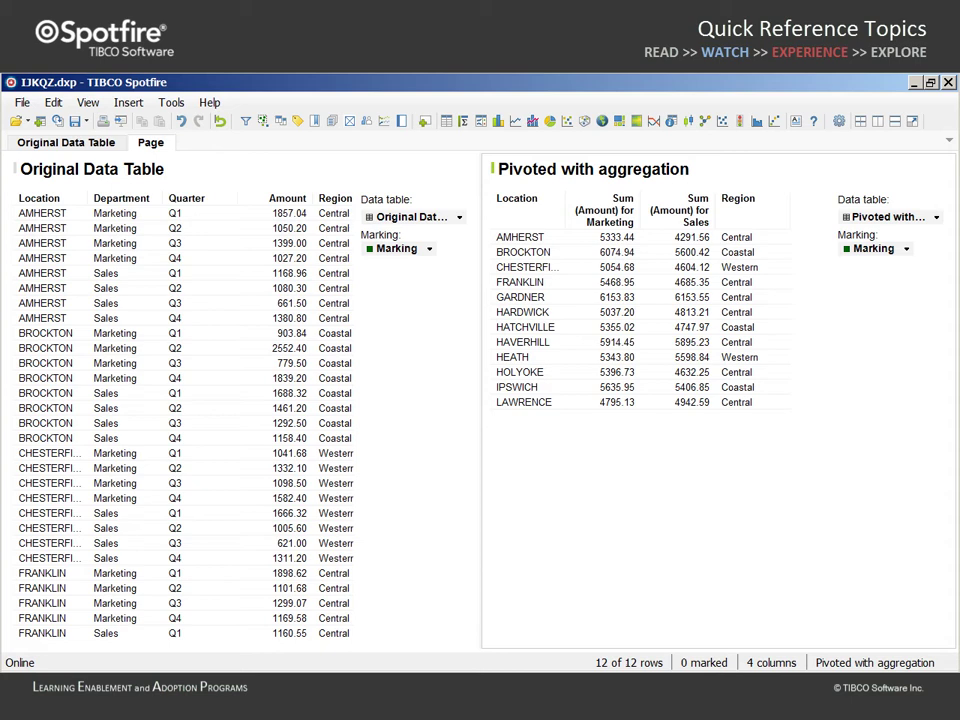
pyautogui.click(21, 102)
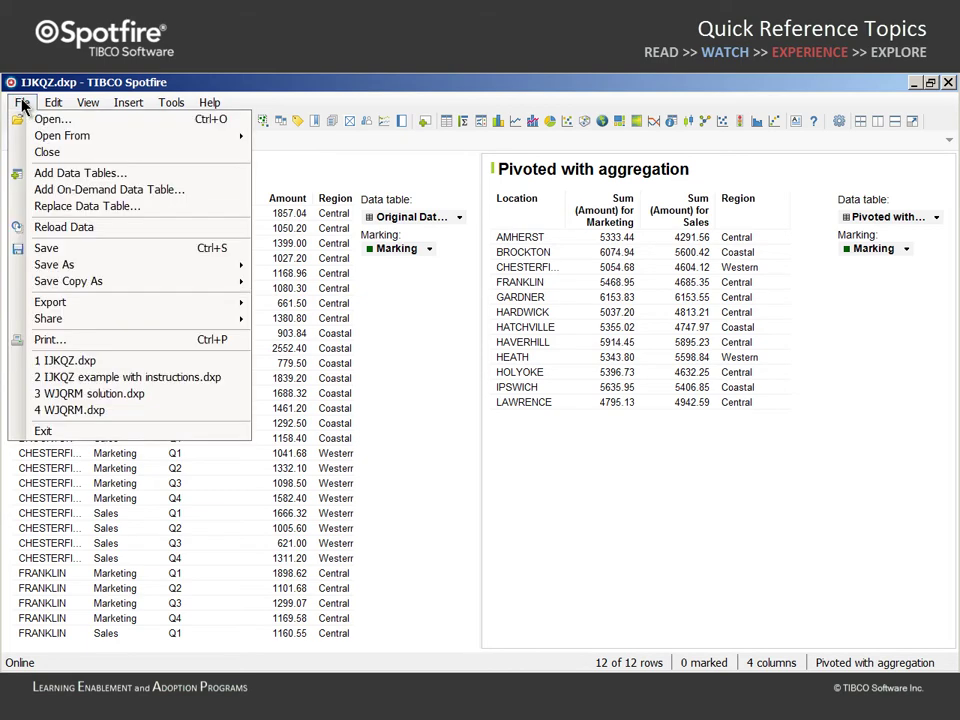
# Add another table from the Original Data Table, named 'Pivoted without aggregation'
pyautogui.click(50, 175)
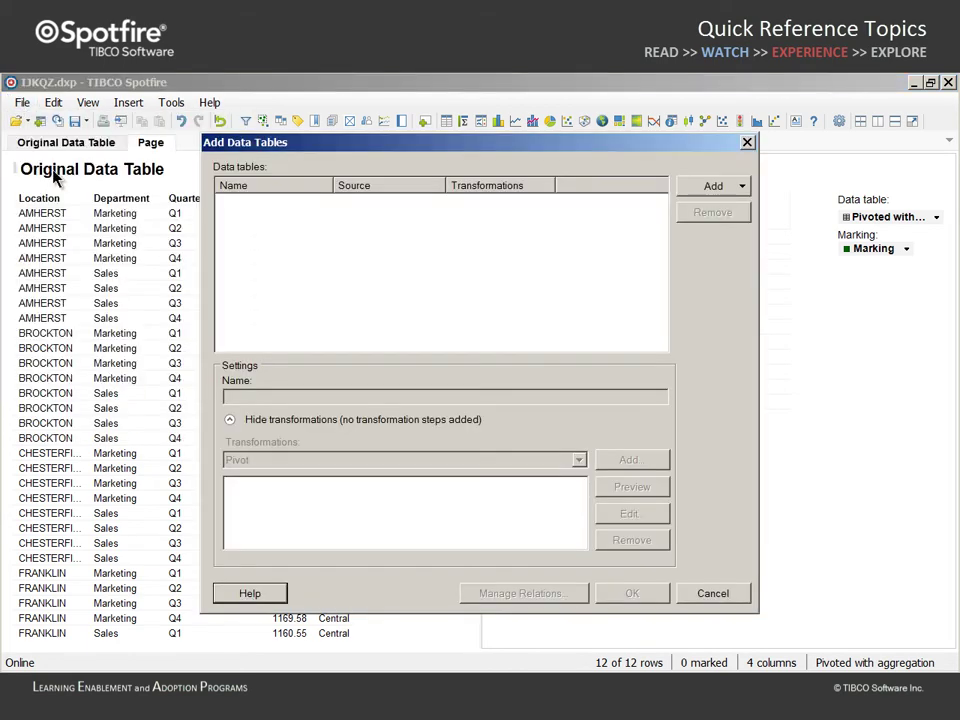
pyautogui.click(727, 190)
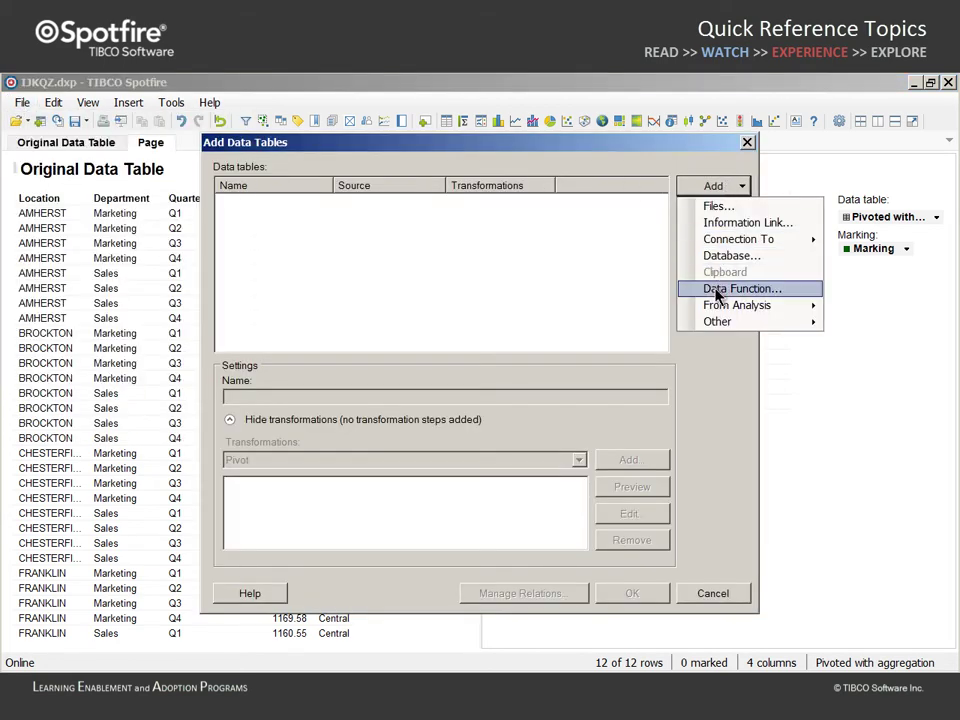
pyautogui.moveTo(720, 305)
pyautogui.click(588, 307)
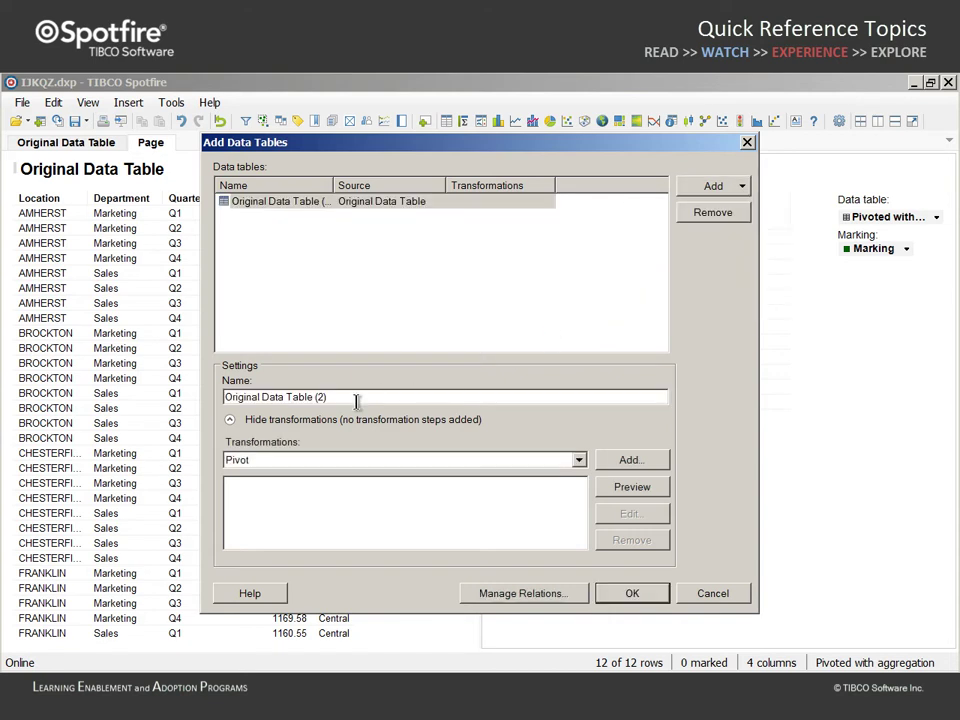
pyautogui.moveTo(356, 398); pyautogui.dragTo(146, 401)
pyautogui.write('Pivoted without aggregation')
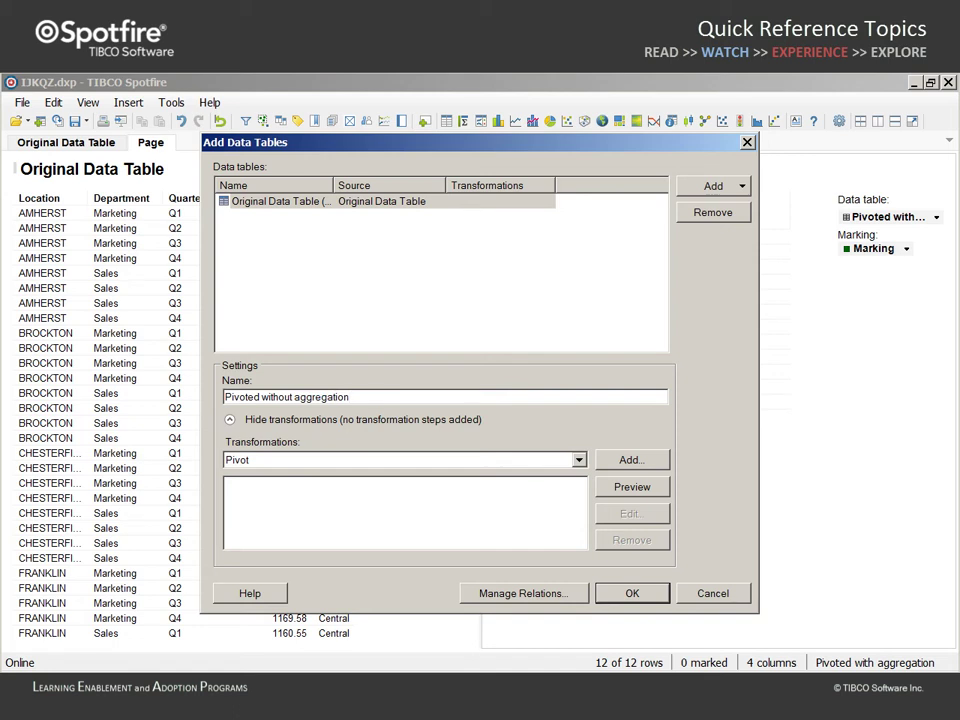
# Add a pivot with Location as row identifier and Department and Quarter as column titles
pyautogui.click(627, 461)
pyautogui.click(265, 161)
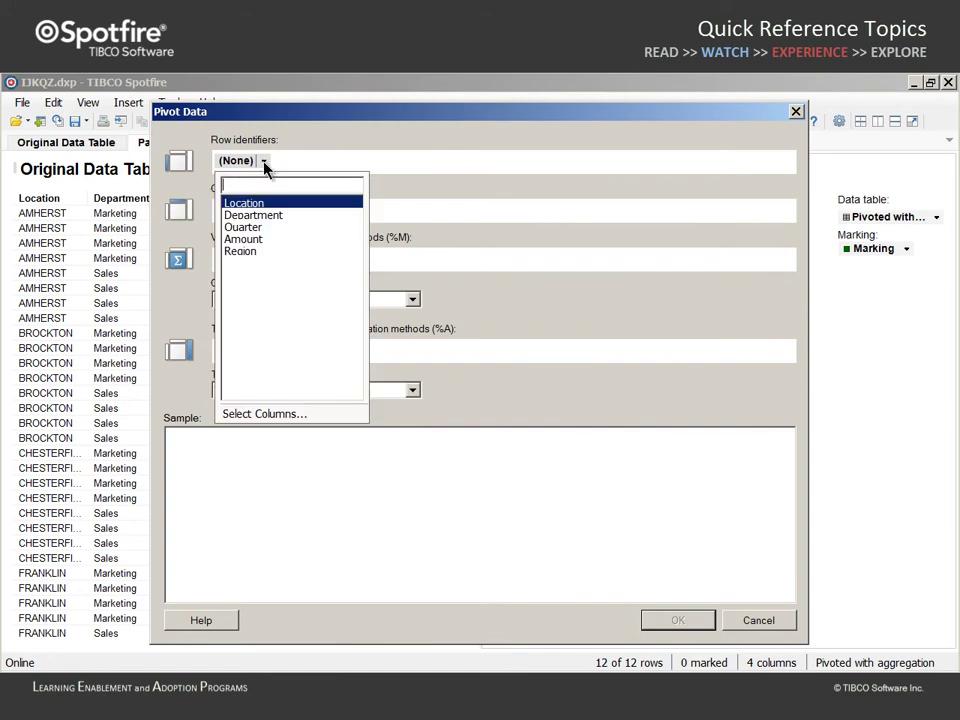
pyautogui.click(255, 204)
pyautogui.click(264, 210)
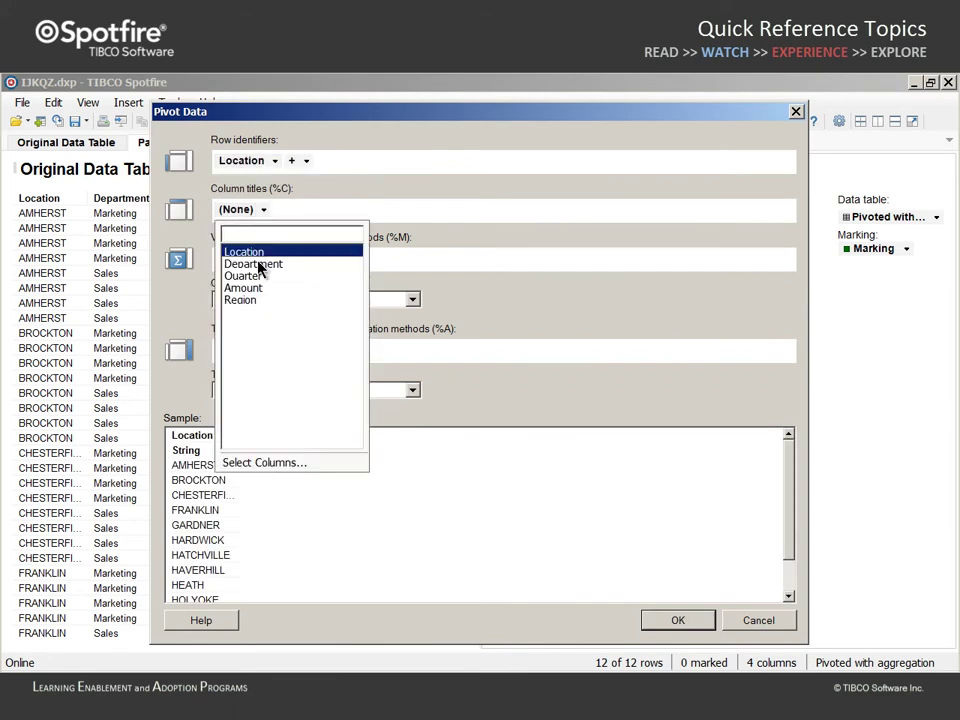
pyautogui.click(254, 264)
pyautogui.click(308, 209)
pyautogui.click(316, 278)
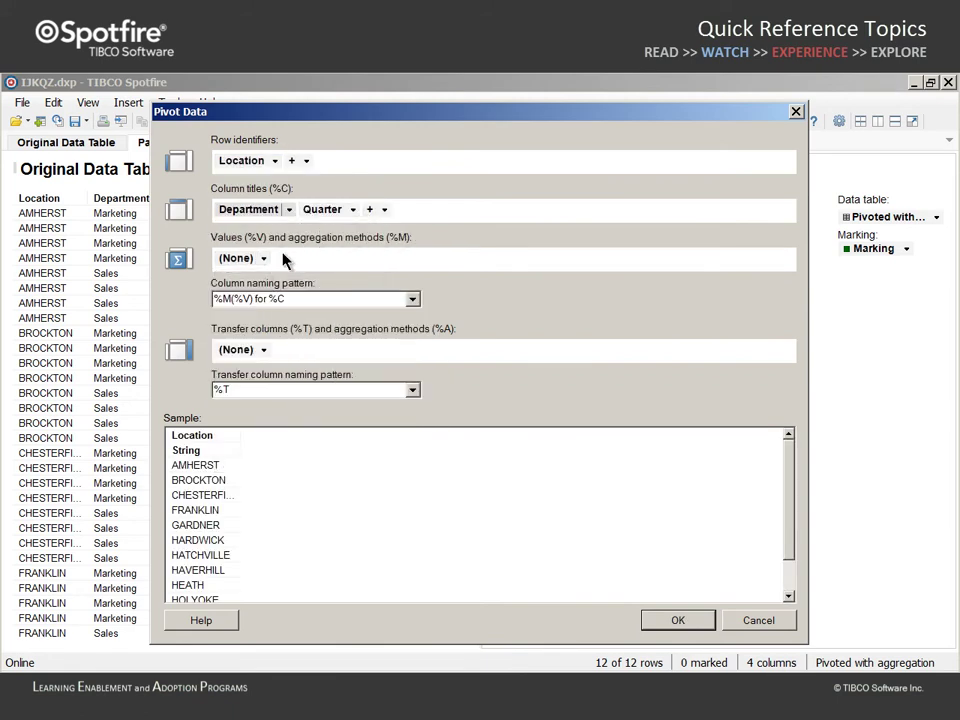
# Use Amount as the pivot values with aggregation set to (None)
pyautogui.click(264, 258)
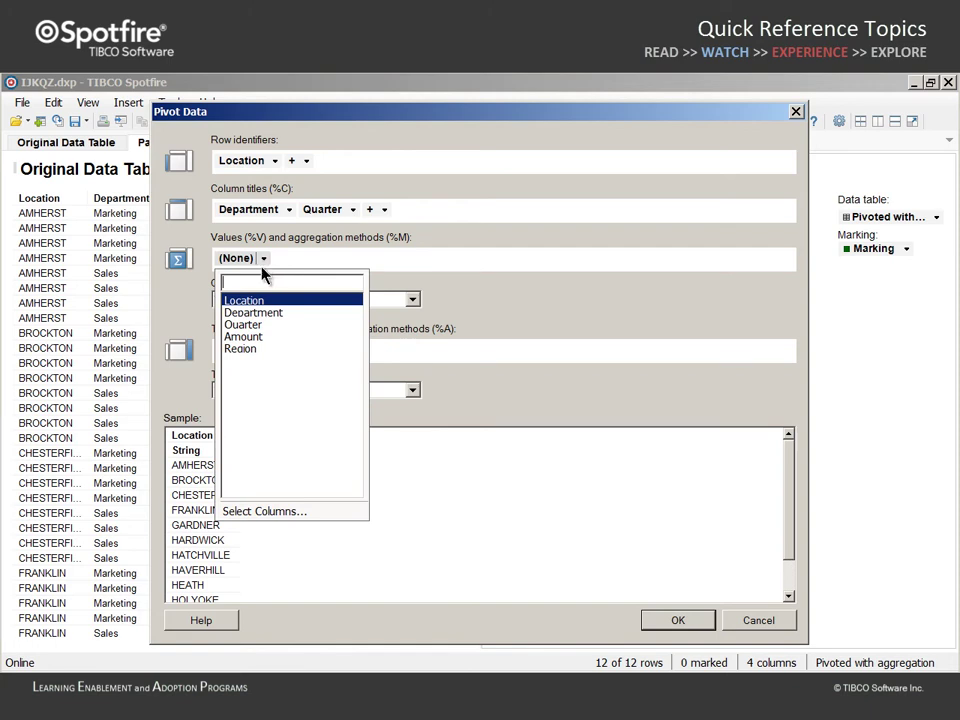
pyautogui.click(255, 339)
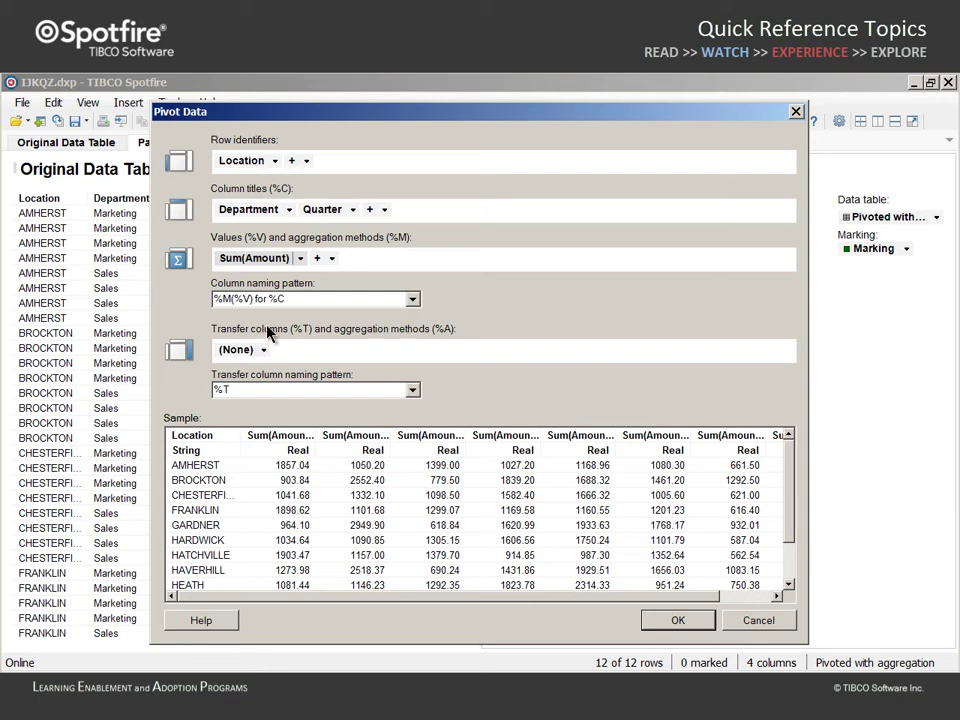
pyautogui.click(300, 259)
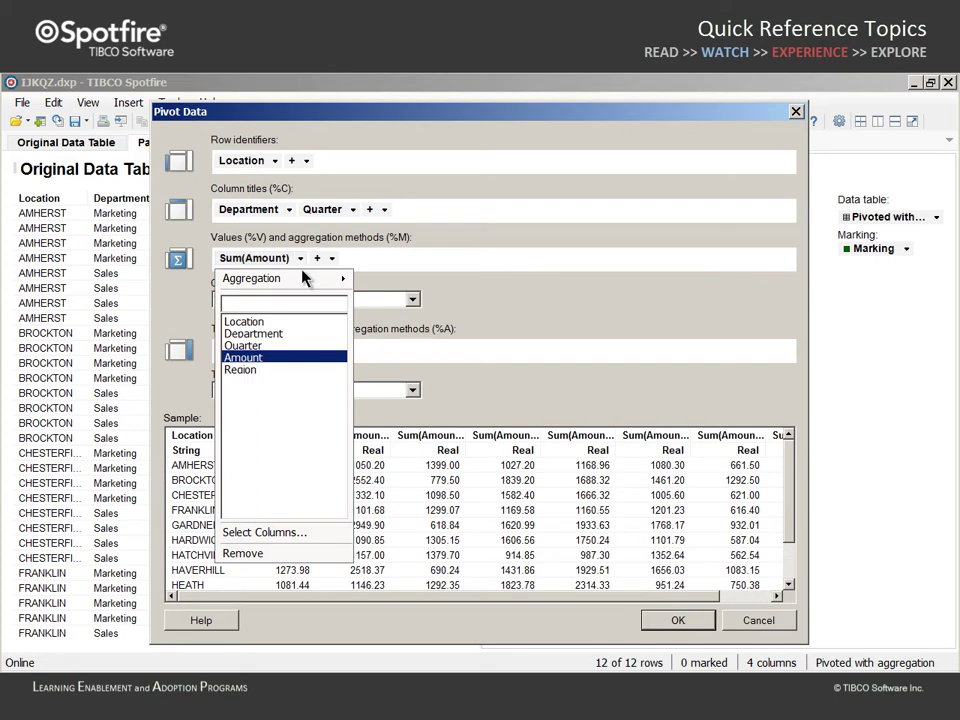
pyautogui.moveTo(310, 279)
pyautogui.click(340, 279)
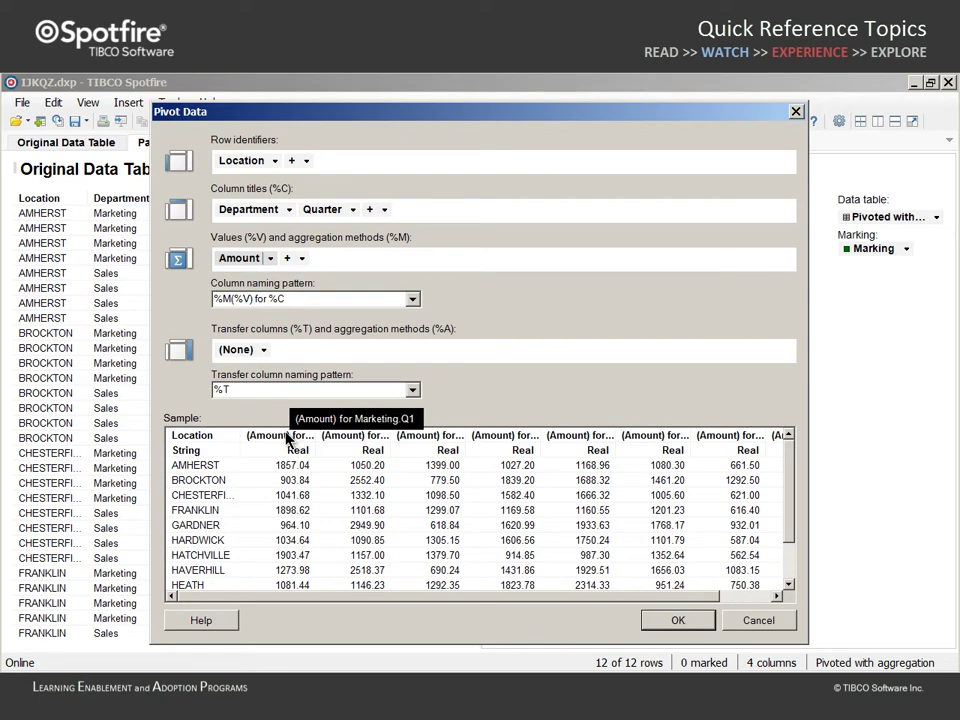
# Change the column naming pattern to '%V for %C'
pyautogui.click(230, 298)
pyautogui.click(230, 298)
pyautogui.press('BackSpace')
pyautogui.press('BackSpace')
pyautogui.press('BackSpace')
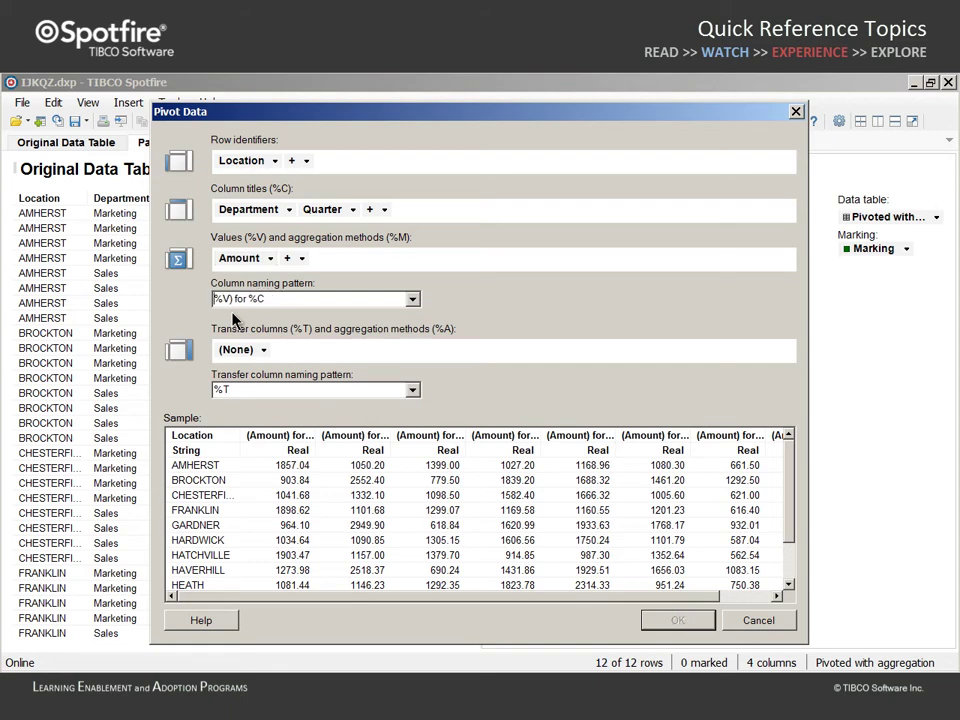
pyautogui.press('Delete')
# Add Region as a UniqueConcatenate transfer column and confirm both dialogs to load the table
pyautogui.click(262, 349)
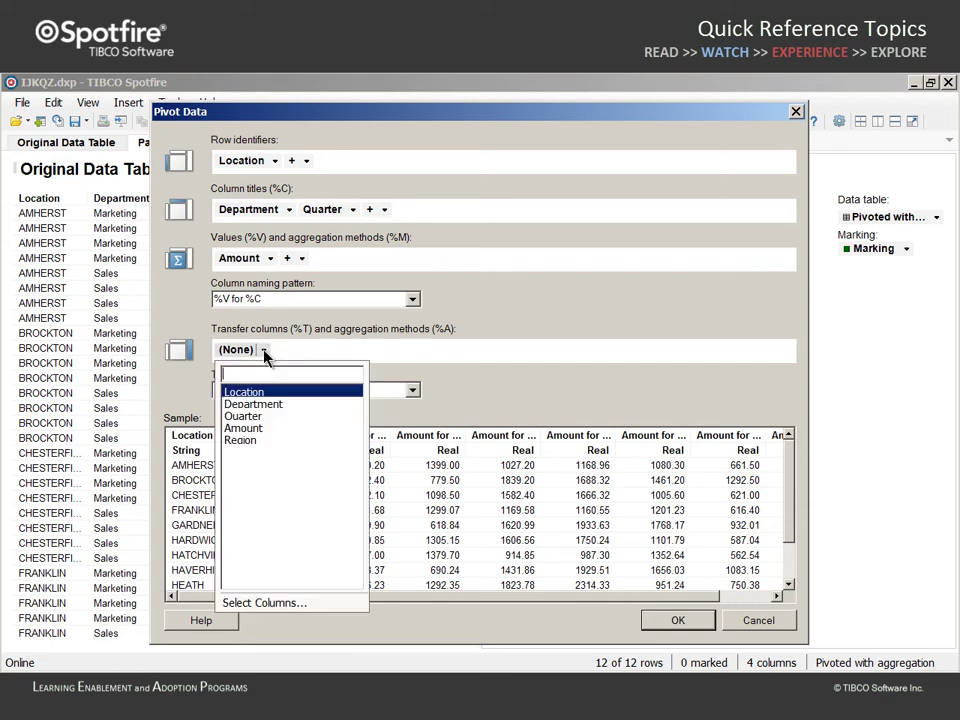
pyautogui.click(257, 443)
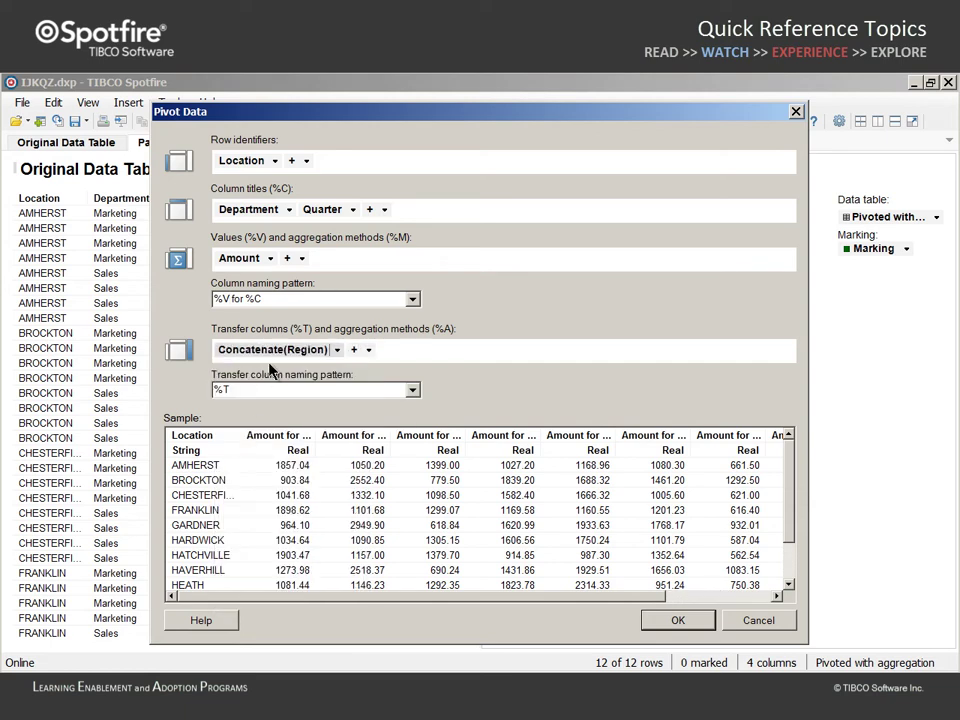
pyautogui.click(337, 350)
pyautogui.moveTo(315, 370)
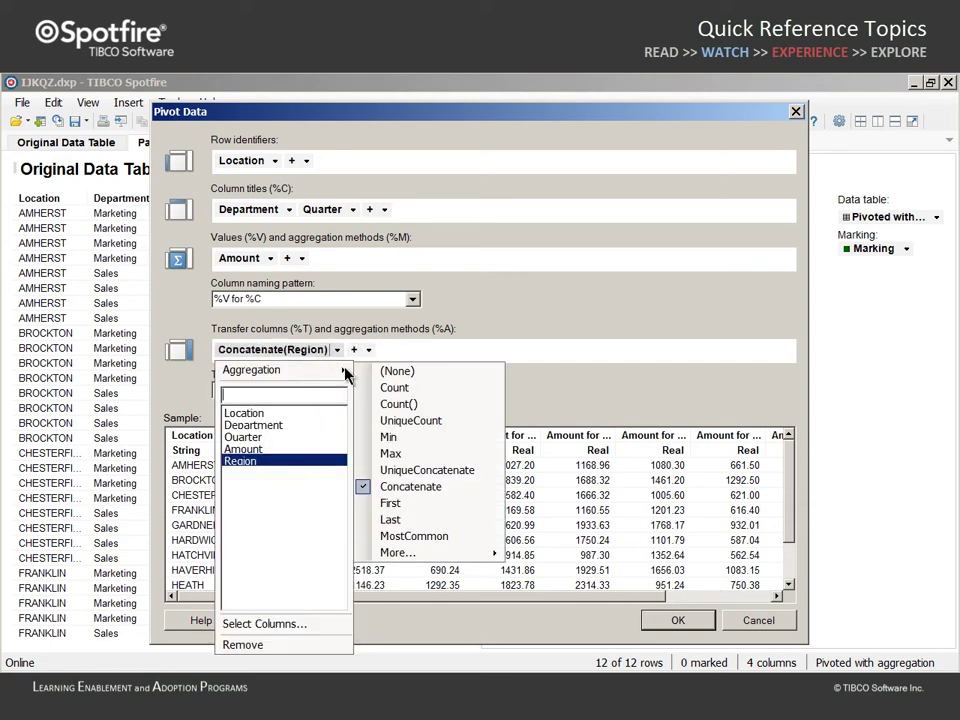
pyautogui.click(400, 470)
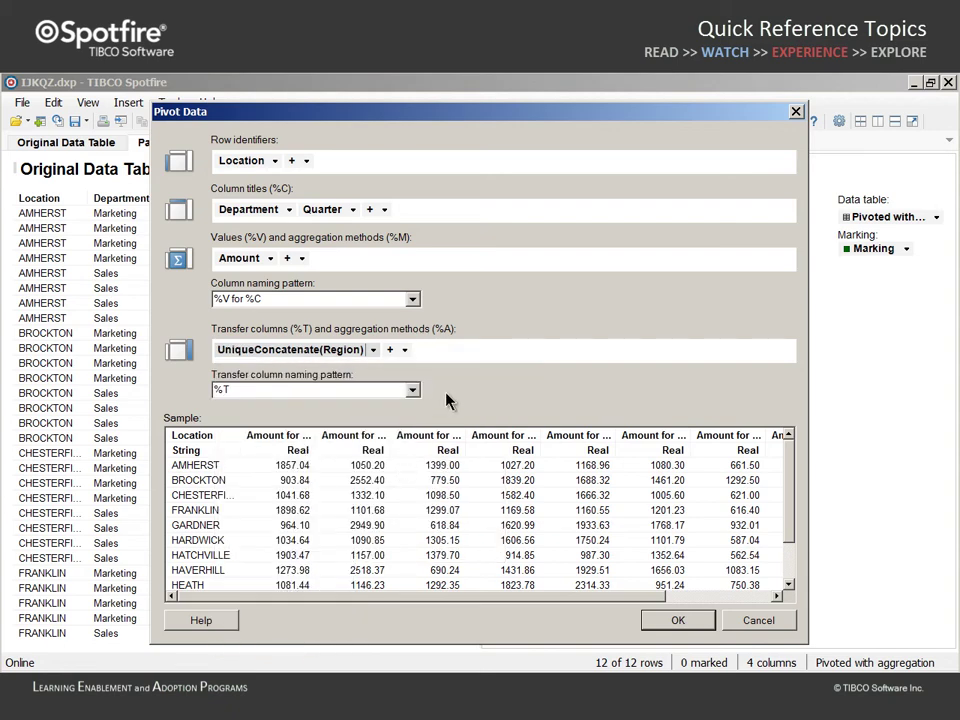
pyautogui.click(675, 619)
pyautogui.click(632, 594)
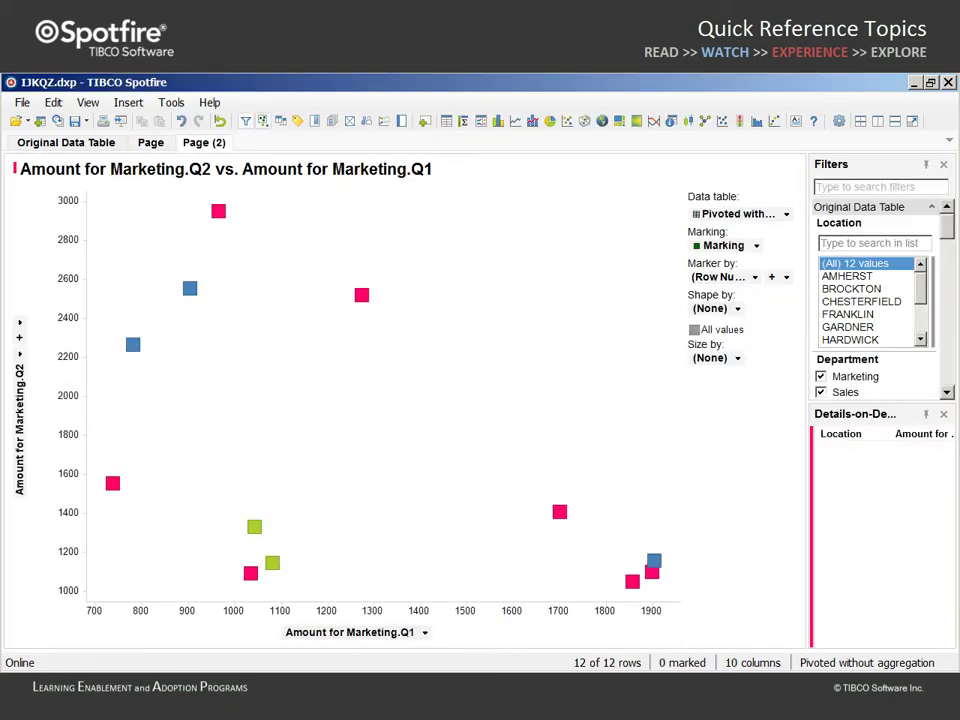
# Switch the scatter plot to a table, hide the legend, and close the Filters and Details-on-Demand panels
pyautogui.rightClick(355, 360)
pyautogui.moveTo(365, 534)
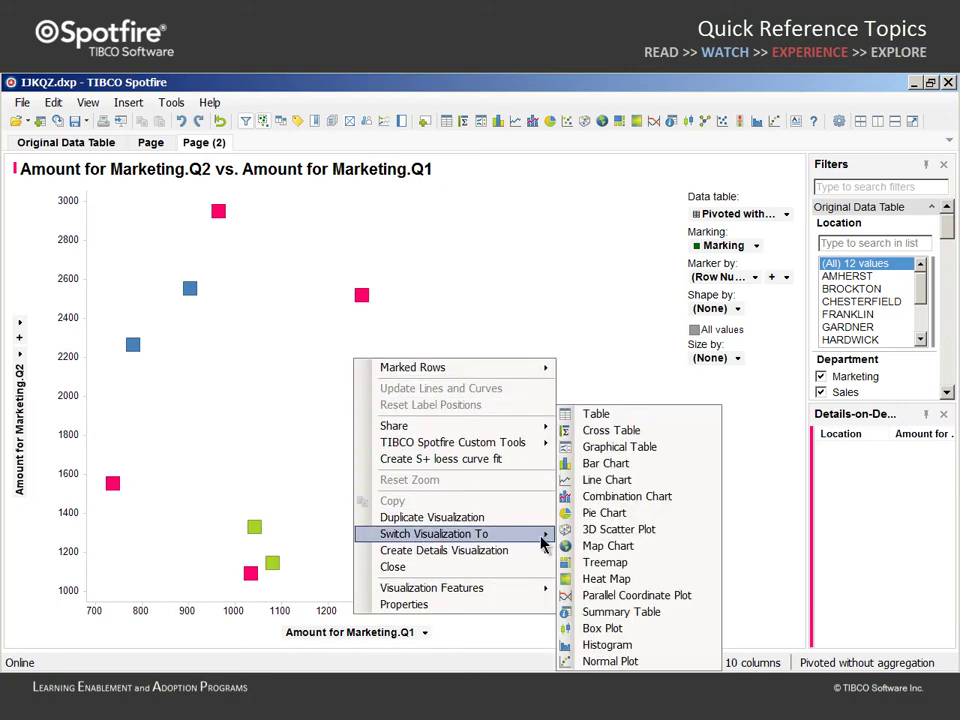
pyautogui.click(597, 414)
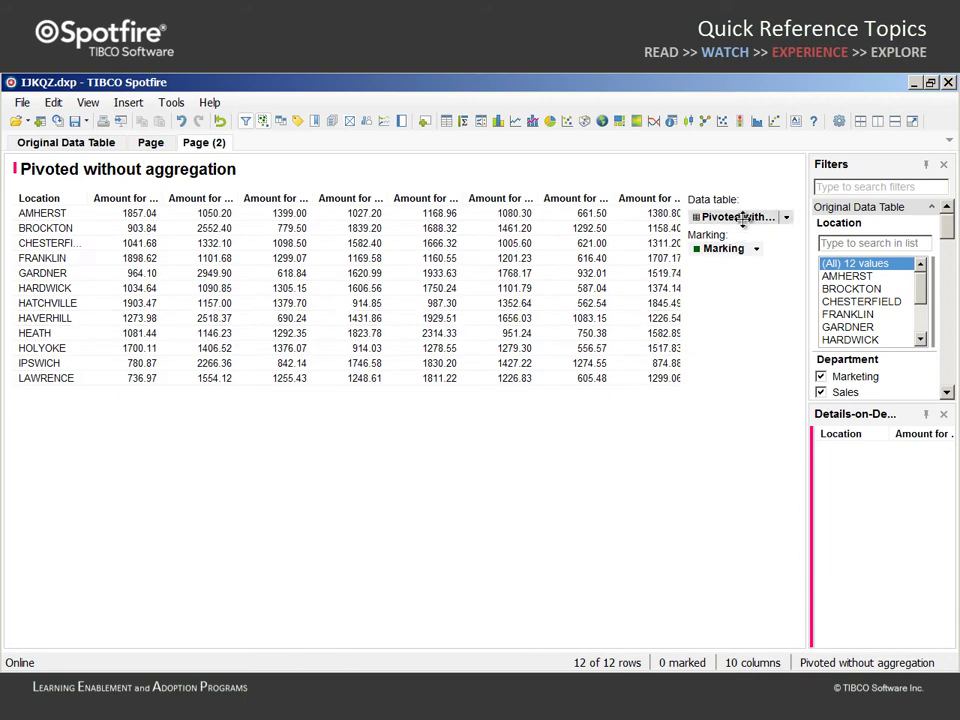
pyautogui.click(748, 175)
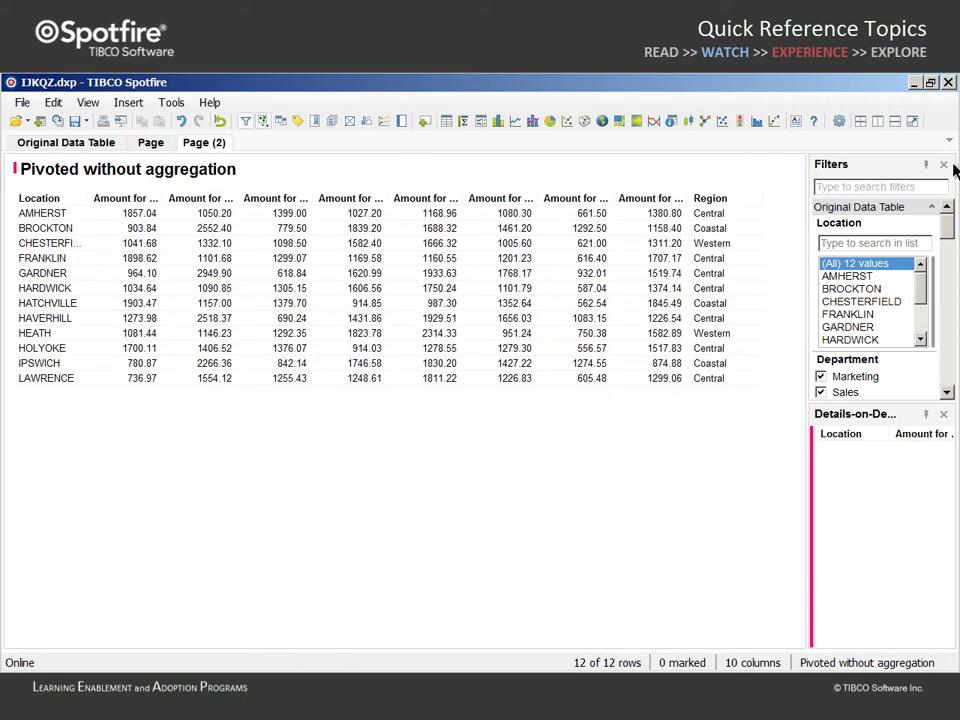
pyautogui.click(943, 164)
pyautogui.click(944, 166)
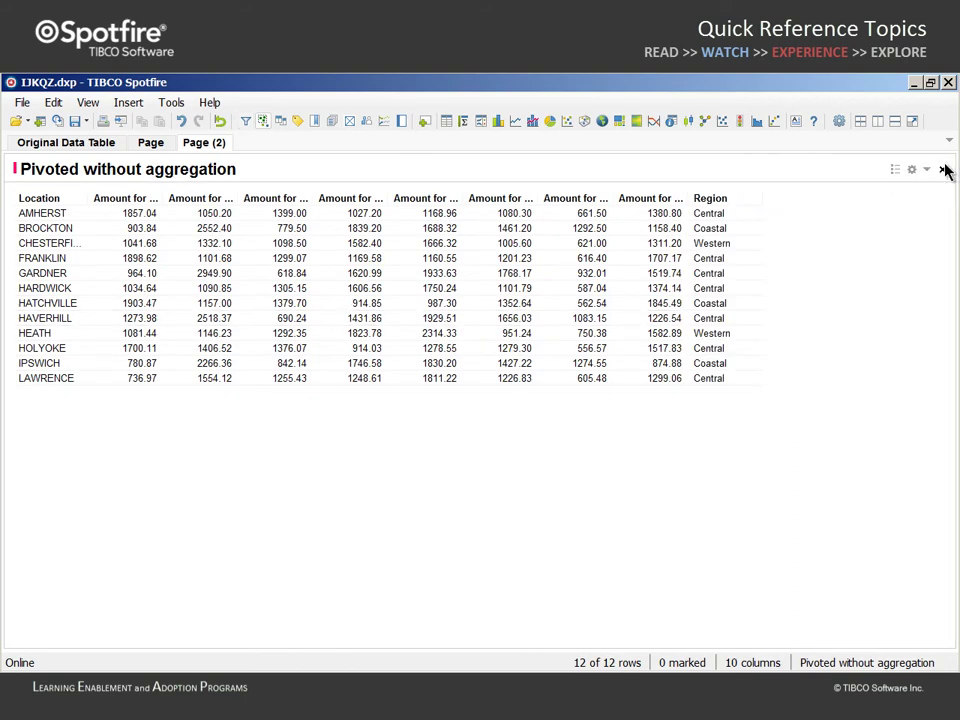
# Set the table's header row height to 2 lines in its Appearance properties
pyautogui.click(911, 169)
pyautogui.click(228, 235)
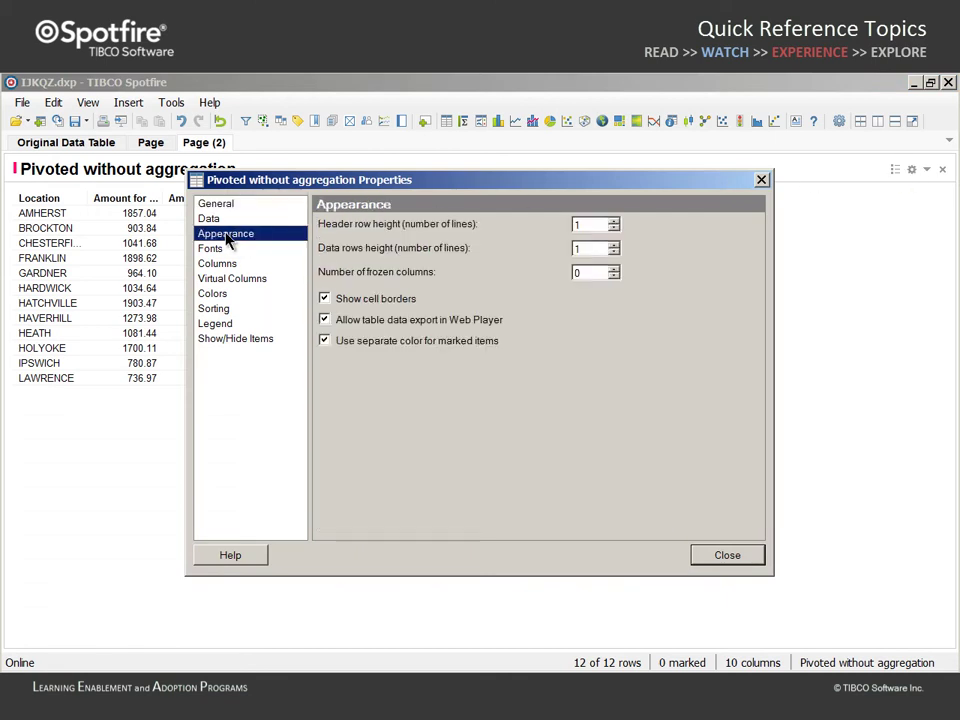
pyautogui.click(615, 223)
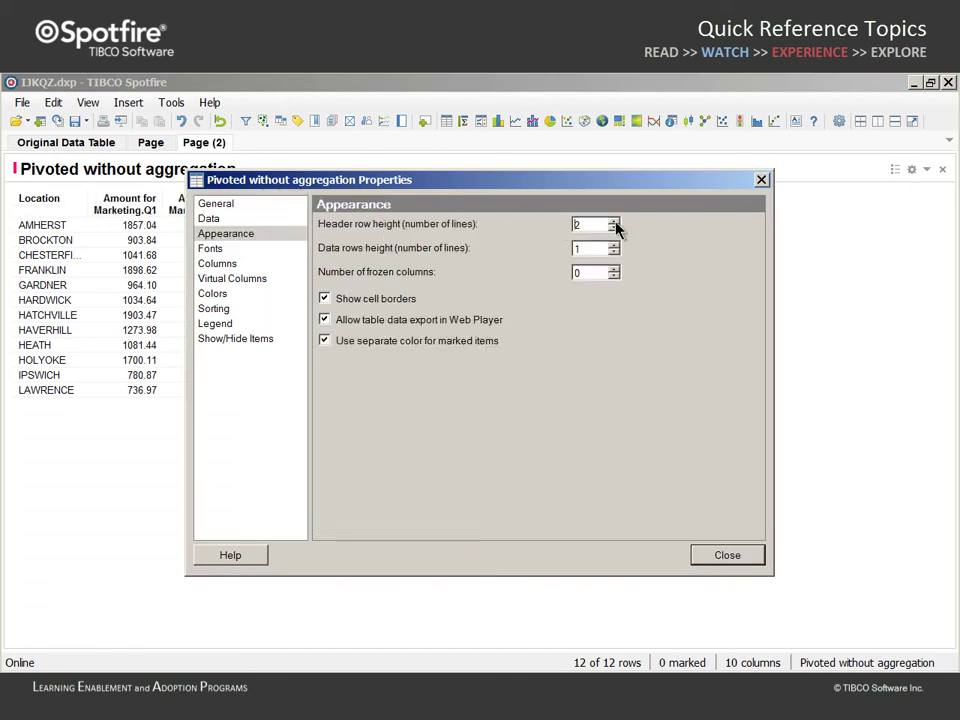
pyautogui.click(724, 557)
# Add an original-data table beside the pivoted table, scroll both, then go to the Original Data Table page
pyautogui.click(447, 124)
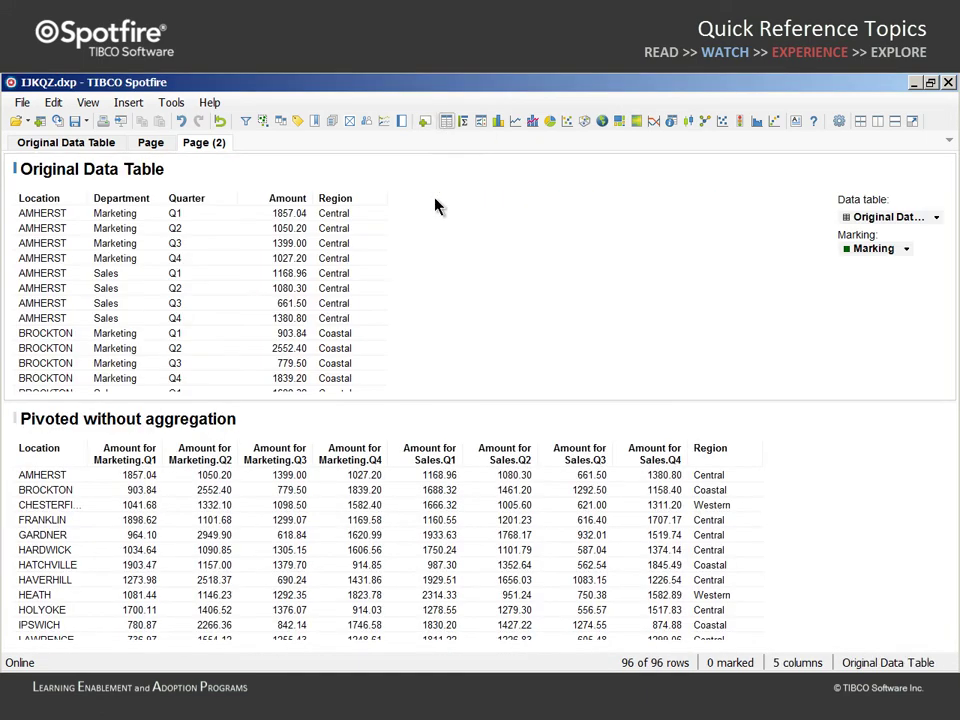
pyautogui.moveTo(407, 428)
pyautogui.mouseDown()
pyautogui.moveTo(671, 332)
pyautogui.moveTo(740, 250)
pyautogui.mouseUp()
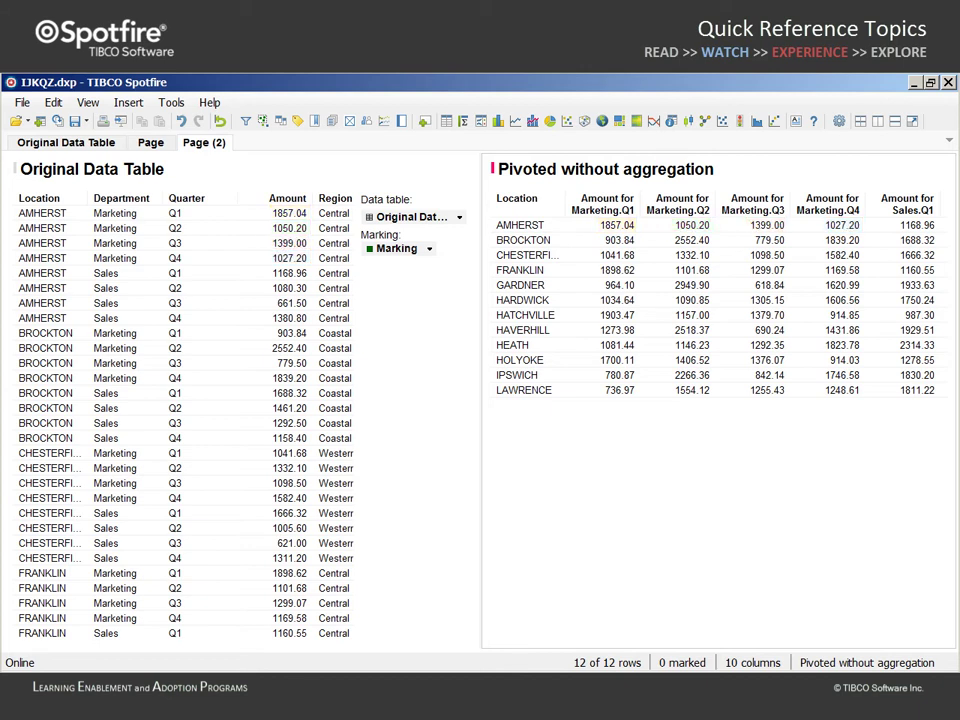
pyautogui.moveTo(354, 242); pyautogui.dragTo(433, 587)
pyautogui.moveTo(514, 636); pyautogui.dragTo(706, 641)
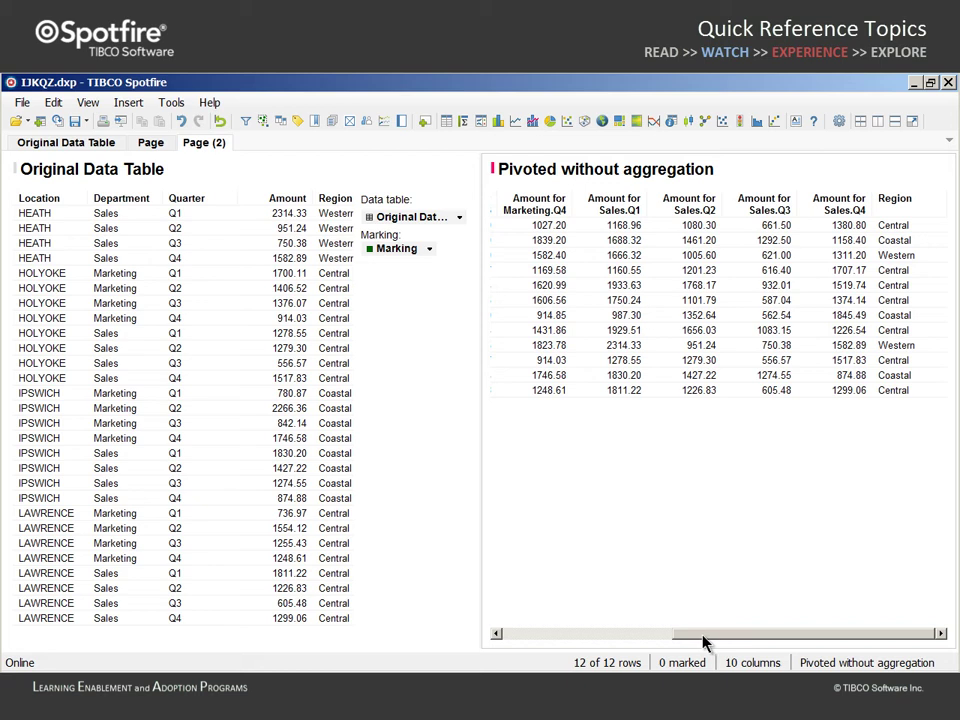
pyautogui.click(74, 149)
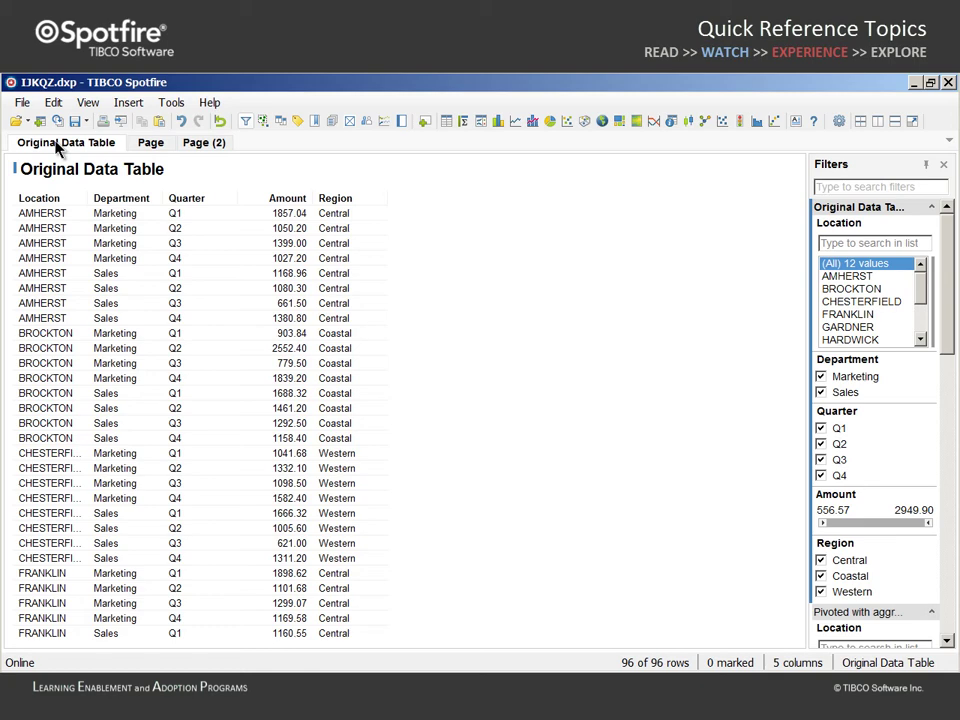
# Close the current analysis, answering the save-changes prompt
pyautogui.click(22, 103)
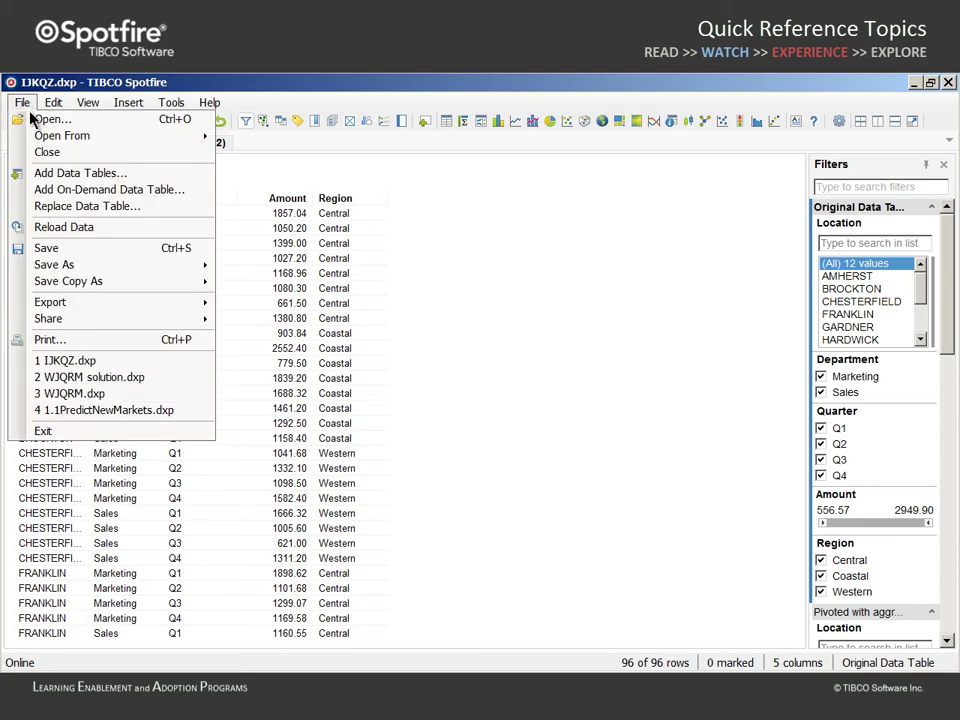
pyautogui.click(40, 151)
pyautogui.click(448, 440)
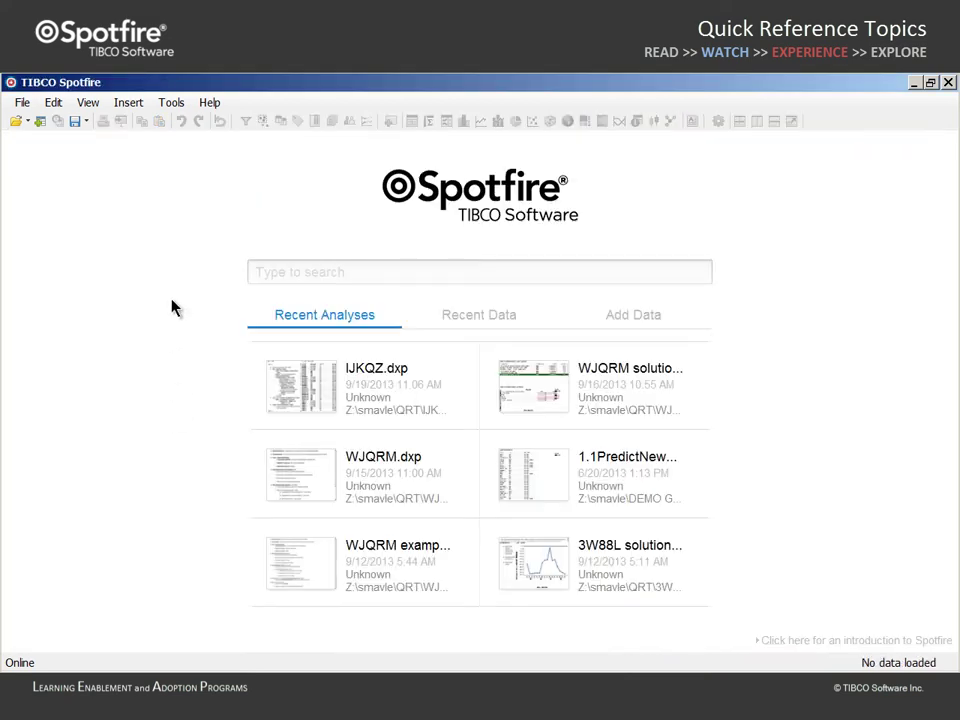
# Launch Information Designer and expand Demo > Information Model > IJKQZ_DataTable to show its columns
pyautogui.click(175, 104)
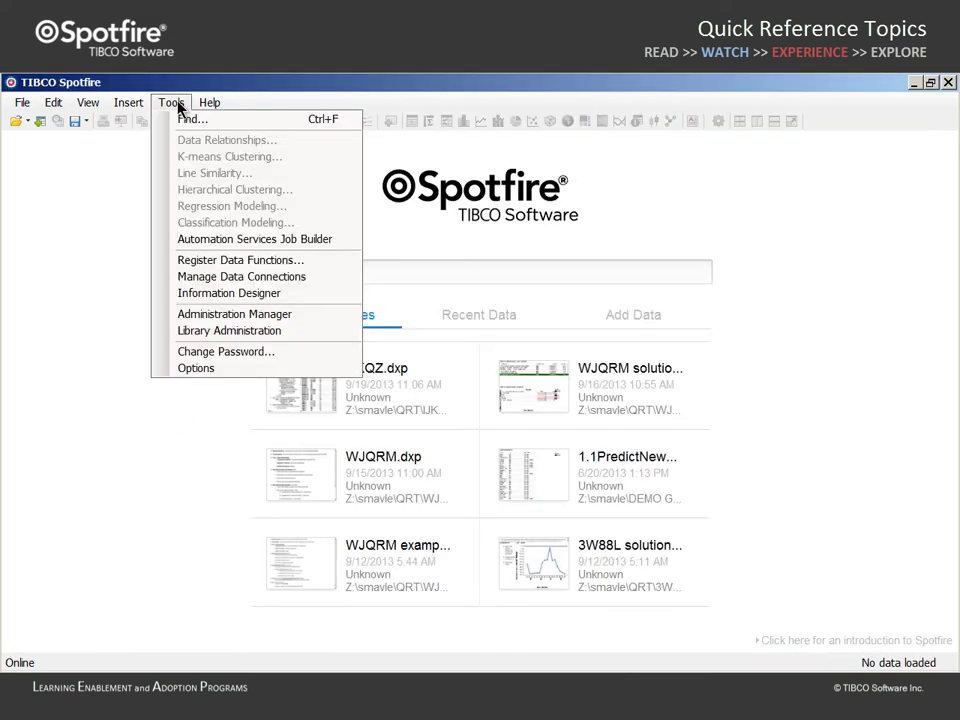
pyautogui.click(167, 293)
pyautogui.click(64, 162)
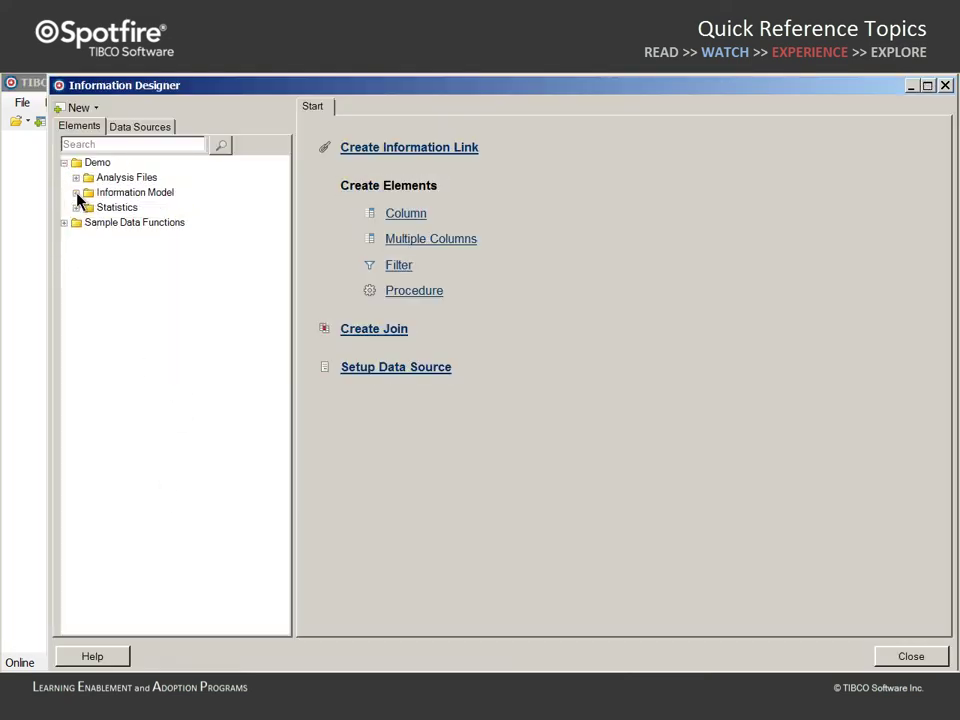
pyautogui.click(76, 192)
pyautogui.click(88, 267)
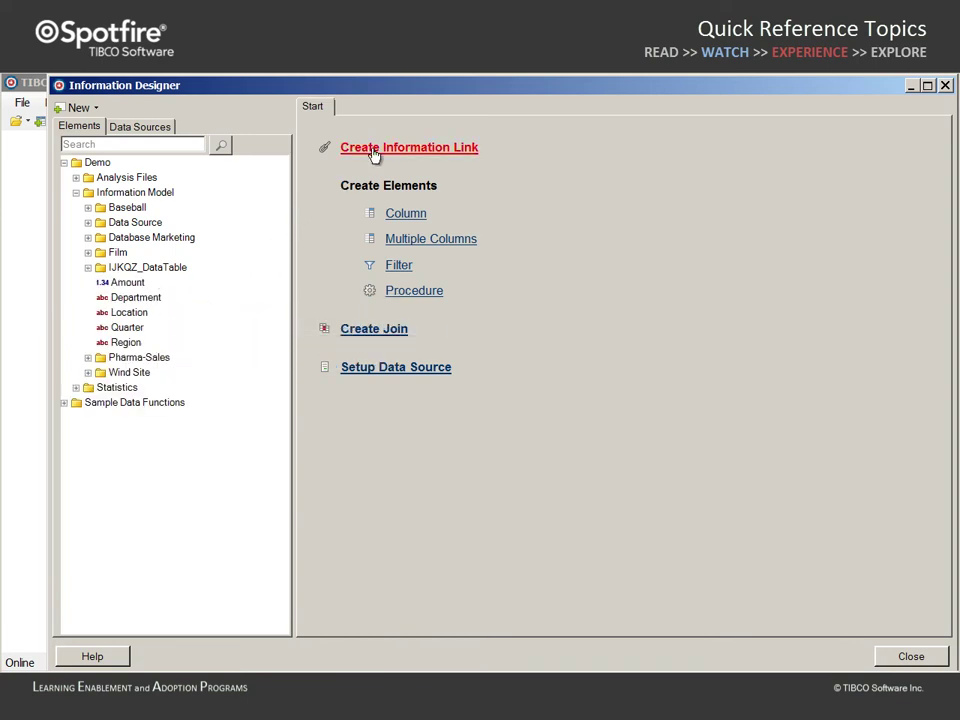
# Create a new information link containing Amount, Department, Location, Quarter and Region
pyautogui.click(374, 150)
pyautogui.click(128, 283)
pyautogui.keyDown('shift'); pyautogui.click(130, 343); pyautogui.keyUp('shift')
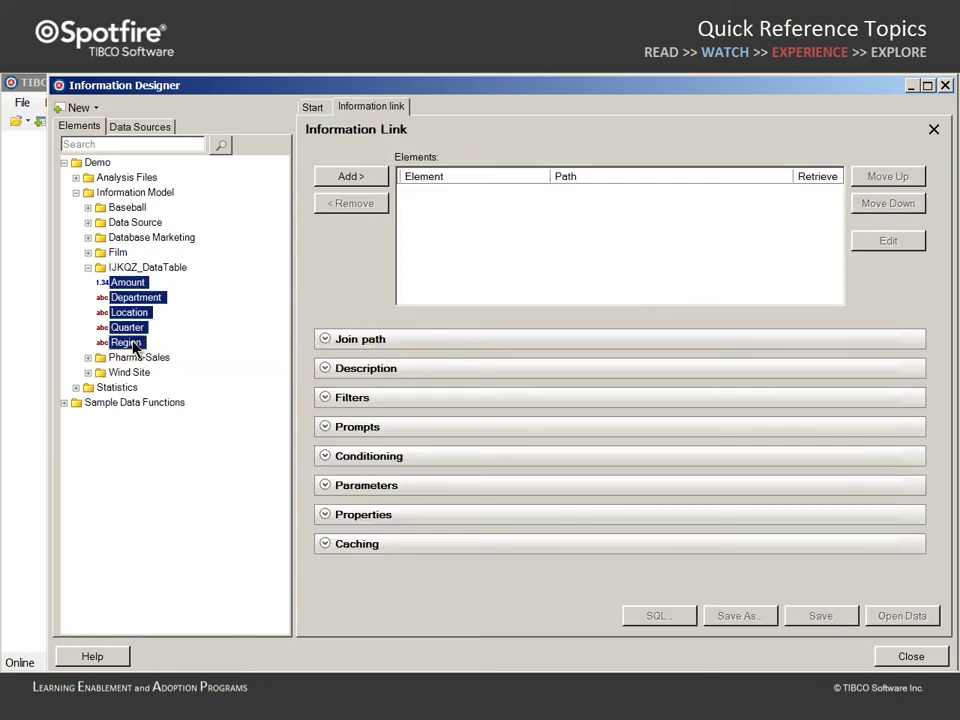
pyautogui.click(355, 177)
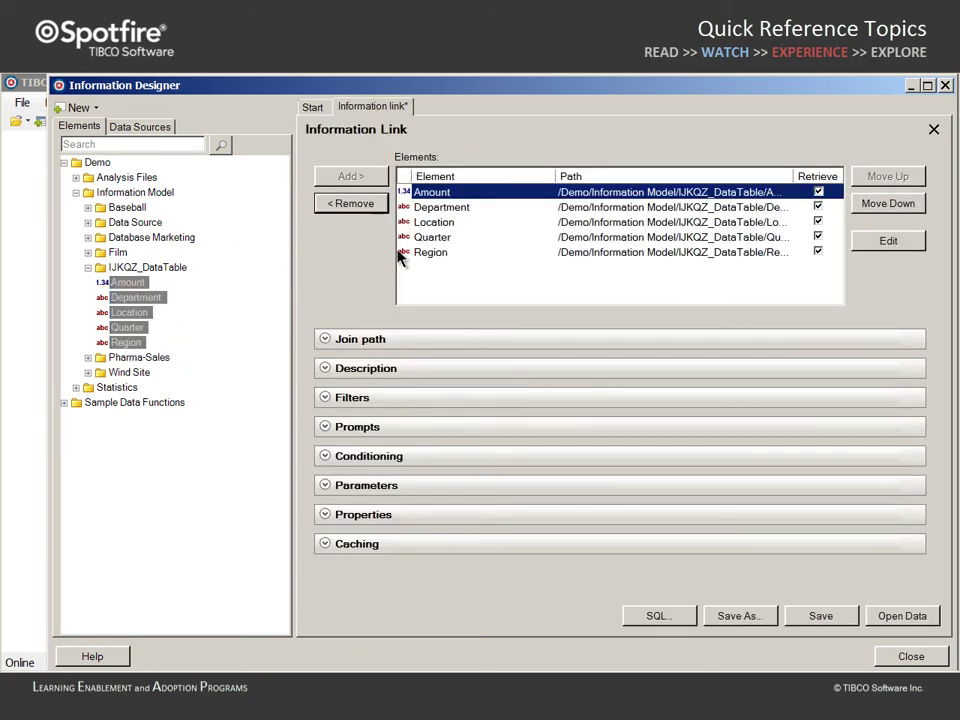
# Save the information link as 'Original Data Table'
pyautogui.click(737, 616)
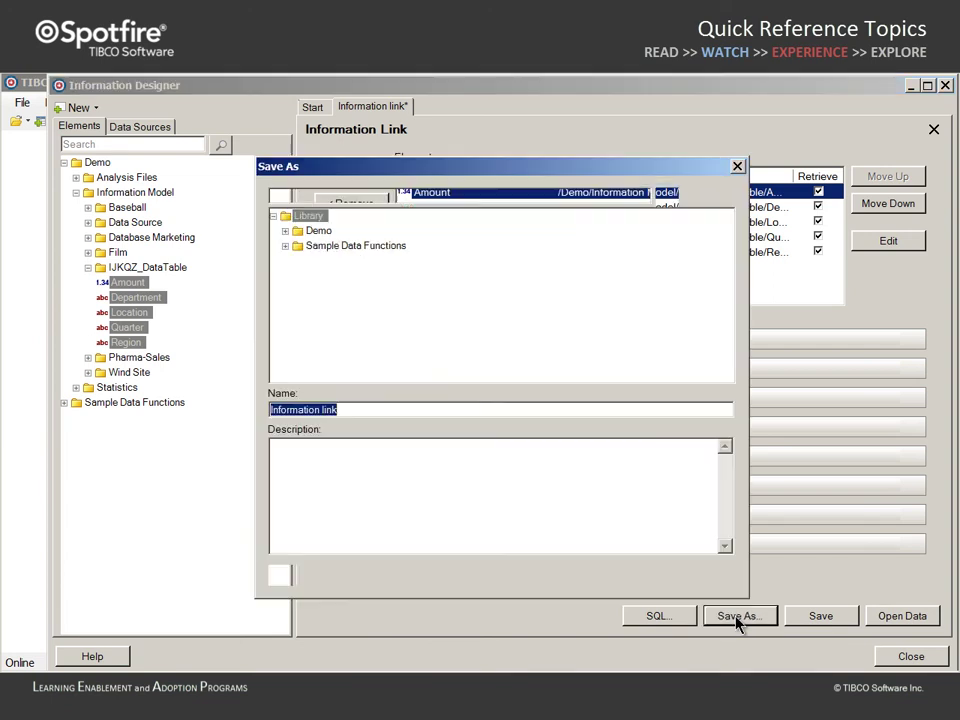
pyautogui.write('Or')
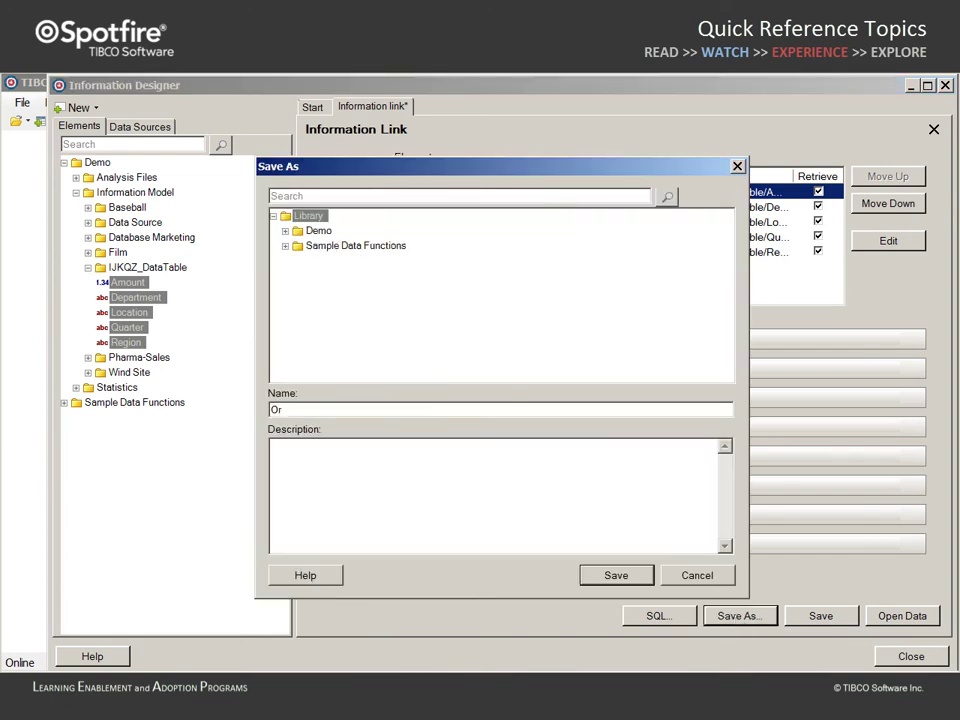
pyautogui.write('iginal Data Table')
pyautogui.click(616, 576)
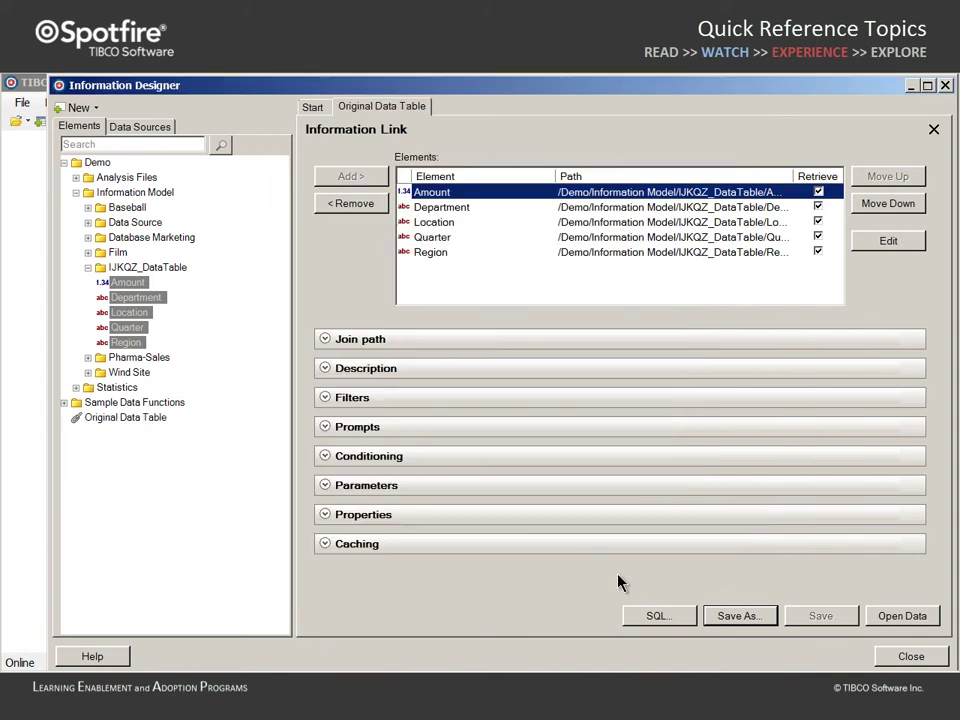
# Switch the link's conditioning to Pivot and set Location as the identity column
pyautogui.click(326, 456)
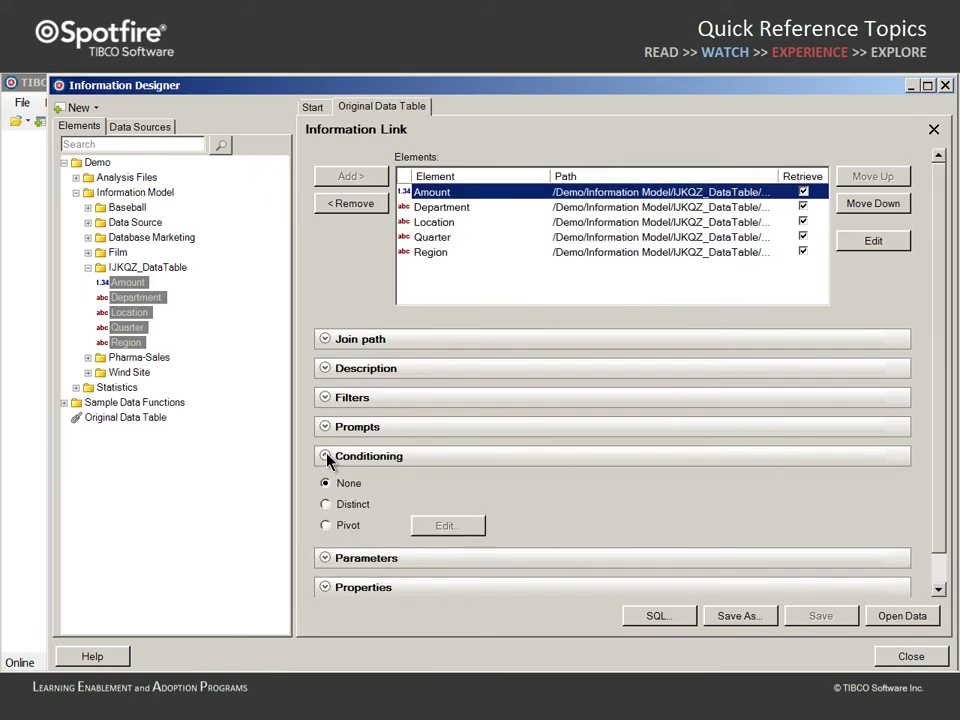
pyautogui.click(326, 526)
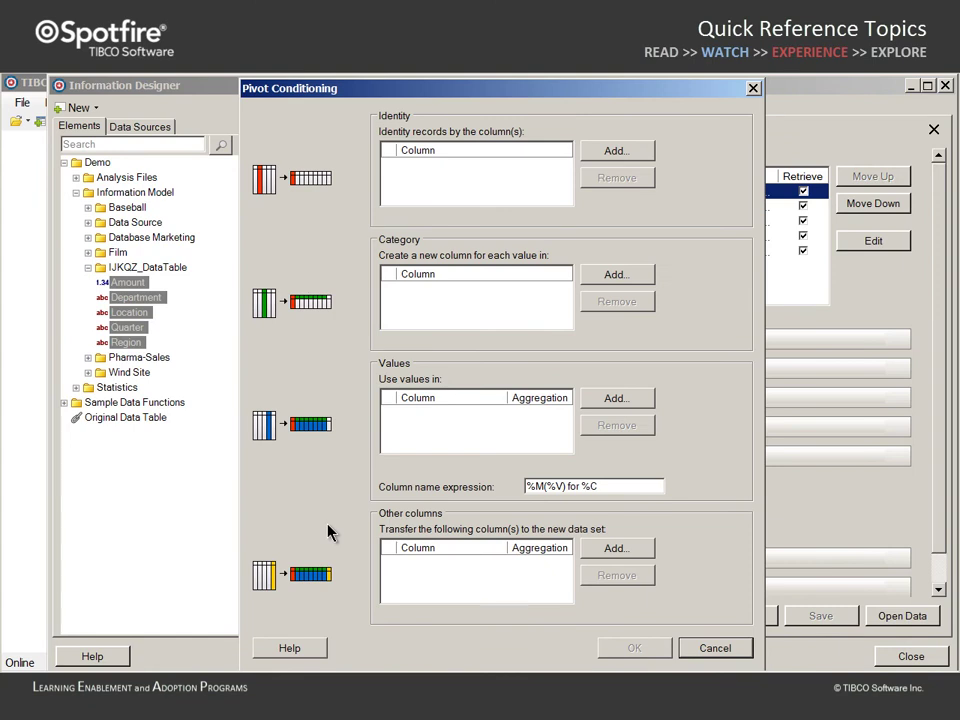
pyautogui.click(604, 155)
pyautogui.click(617, 348)
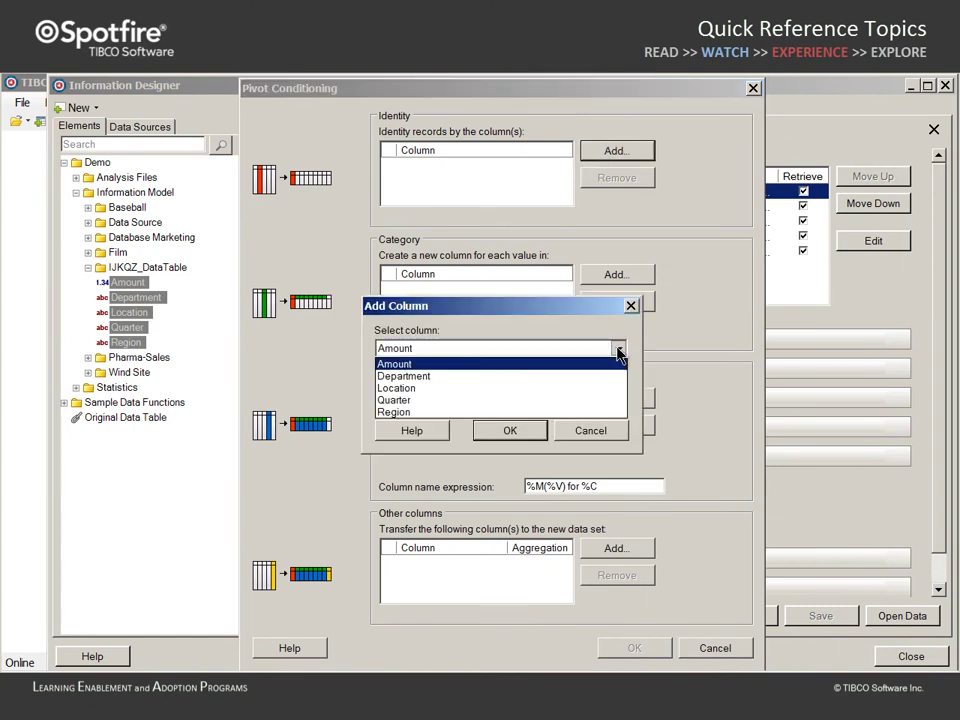
pyautogui.click(440, 386)
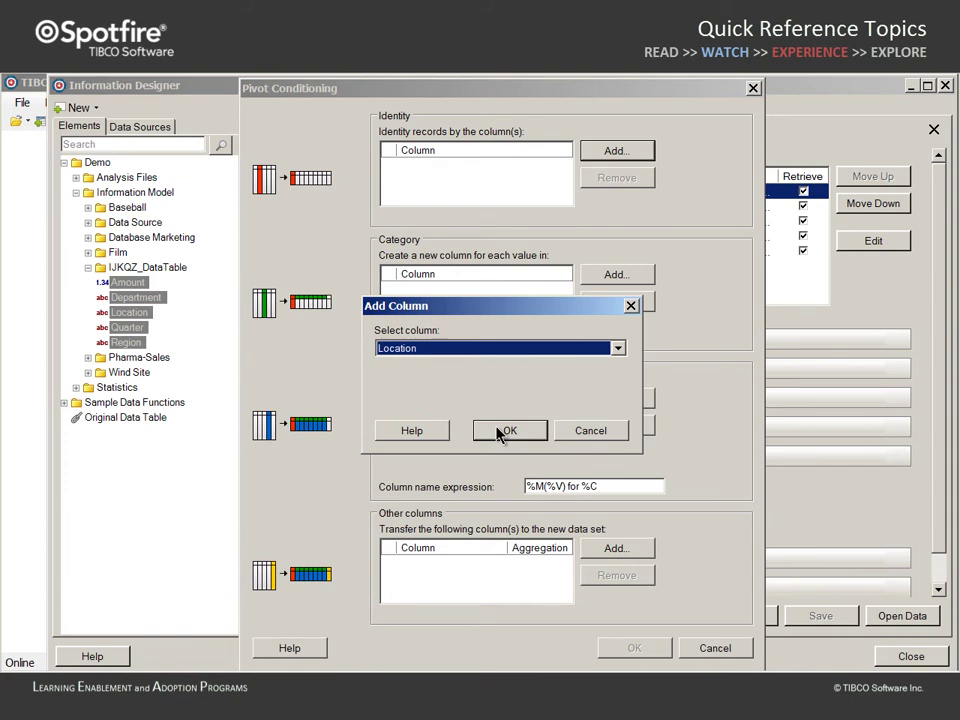
pyautogui.click(505, 430)
# Add Department as the pivot category and Sum(Amount) as the values
pyautogui.click(615, 274)
pyautogui.click(618, 346)
pyautogui.click(467, 375)
pyautogui.click(505, 430)
pyautogui.click(616, 398)
pyautogui.click(618, 394)
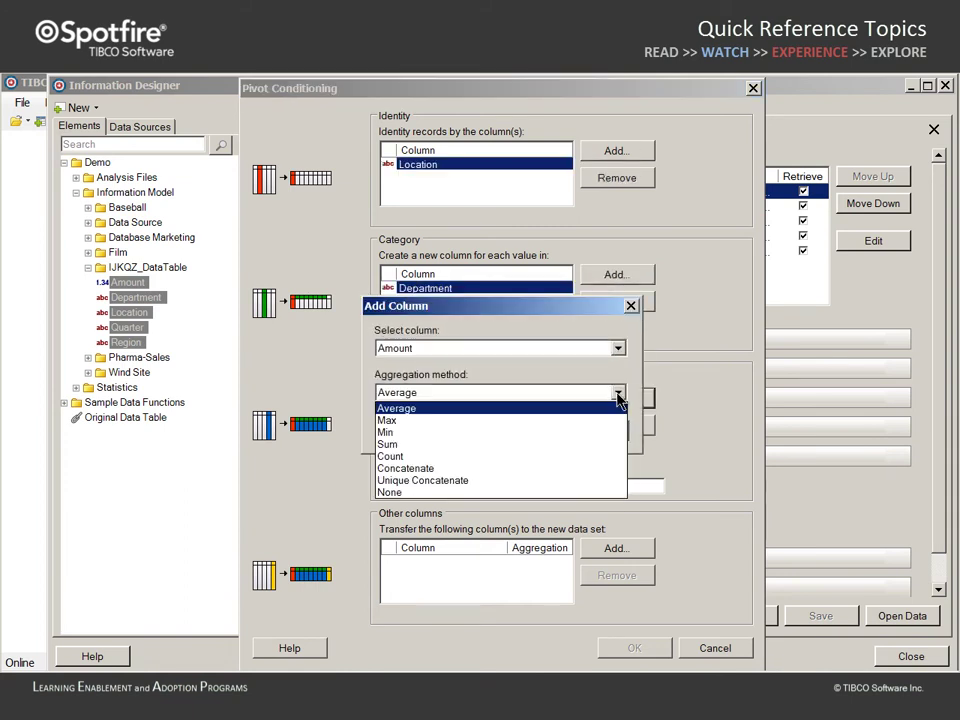
pyautogui.click(418, 445)
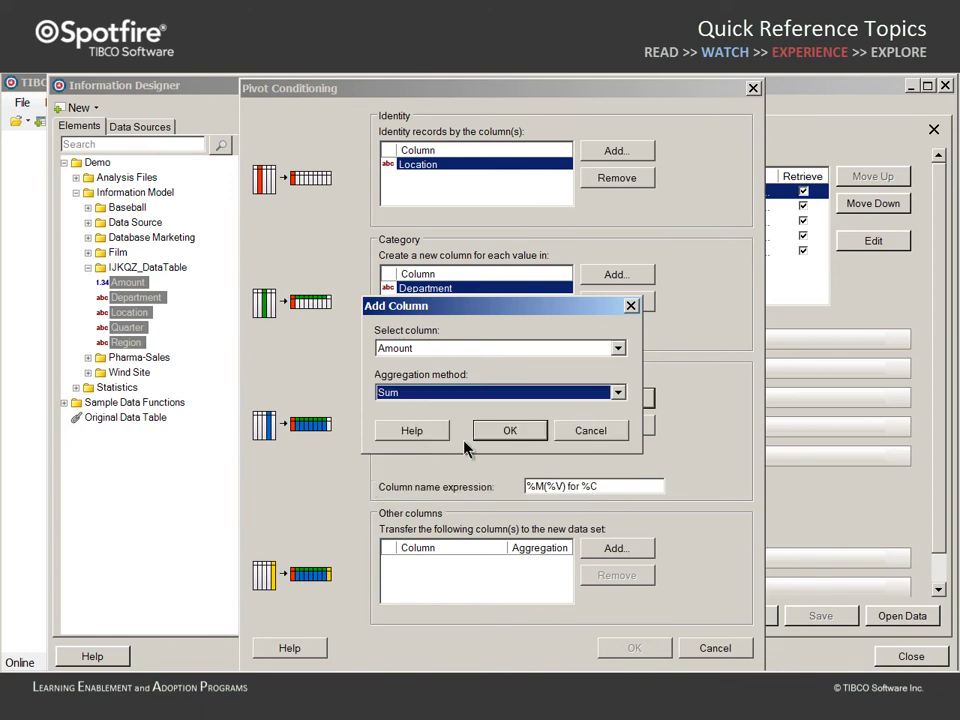
pyautogui.click(507, 433)
# Carry over Region as an other column aggregated with Unique Concatenate
pyautogui.click(598, 548)
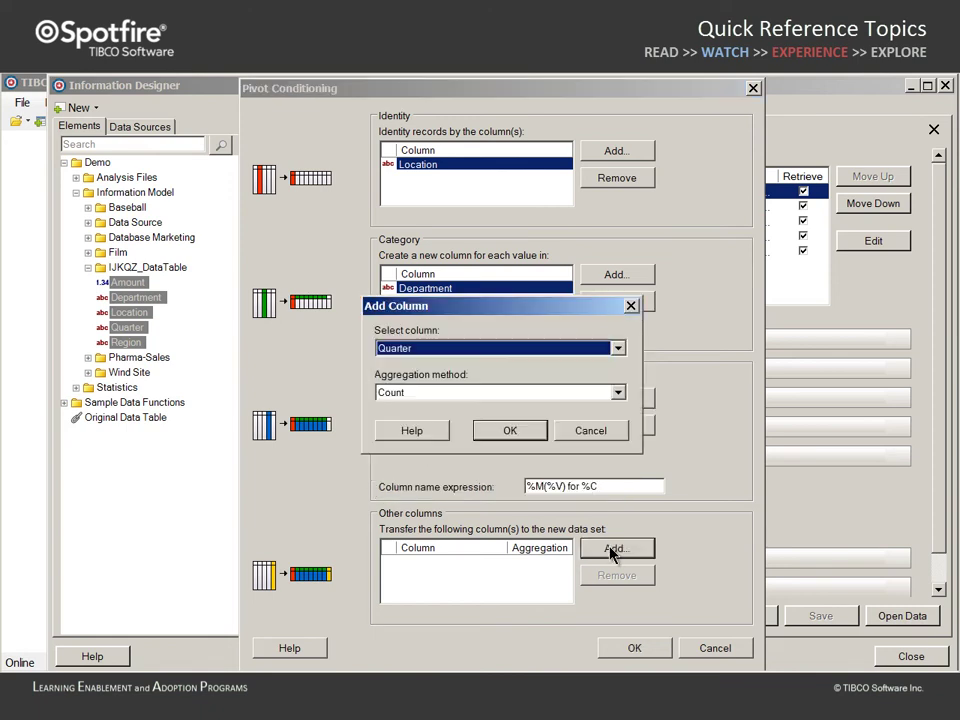
pyautogui.click(618, 348)
pyautogui.click(460, 378)
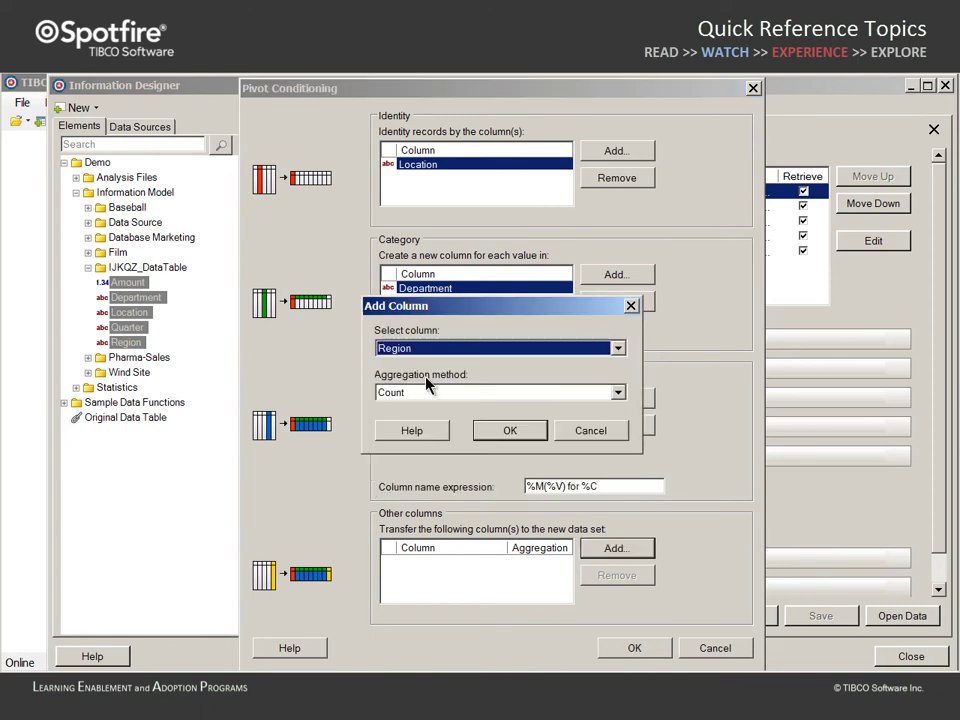
pyautogui.click(618, 392)
pyautogui.click(461, 436)
pyautogui.click(510, 432)
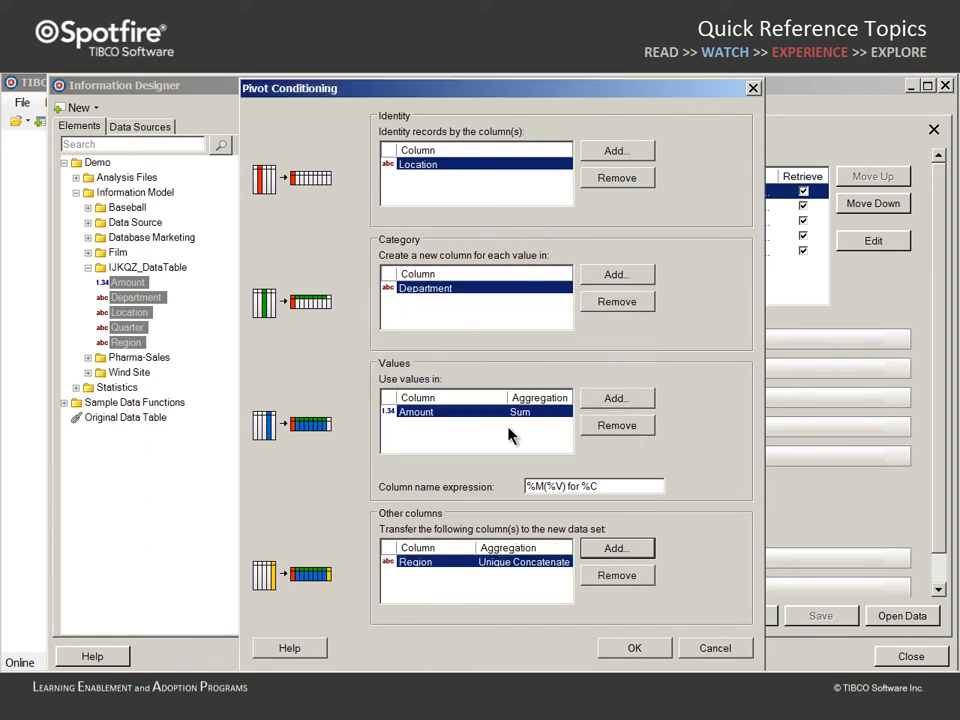
# Apply the pivot settings and save the link as 'Pivoted with aggregation'
pyautogui.click(624, 646)
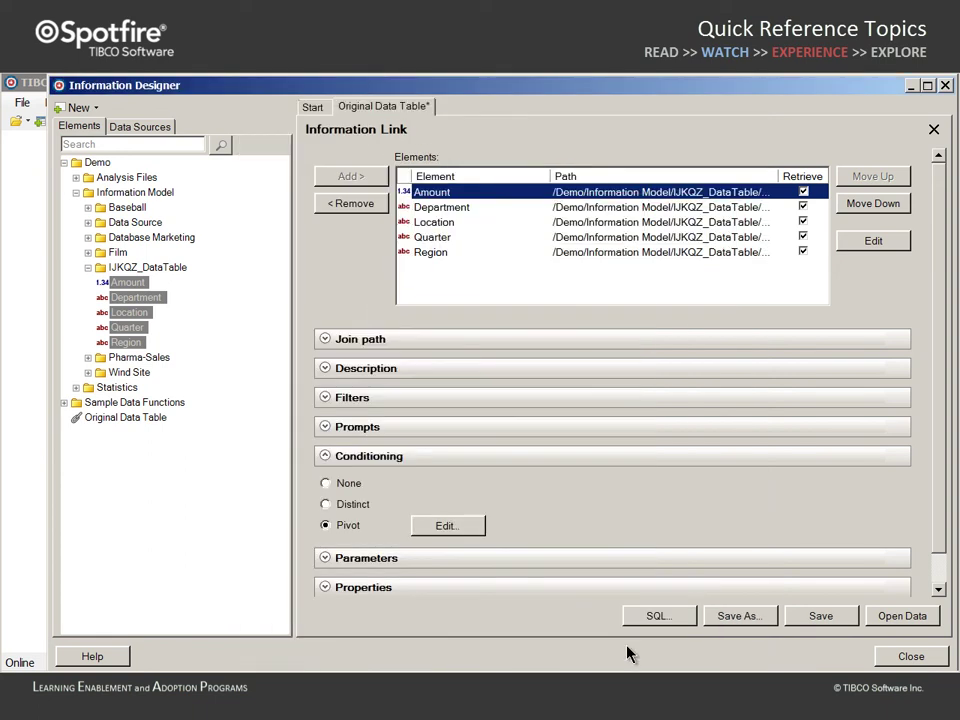
pyautogui.click(726, 618)
pyautogui.write('Pivoted with aggregation')
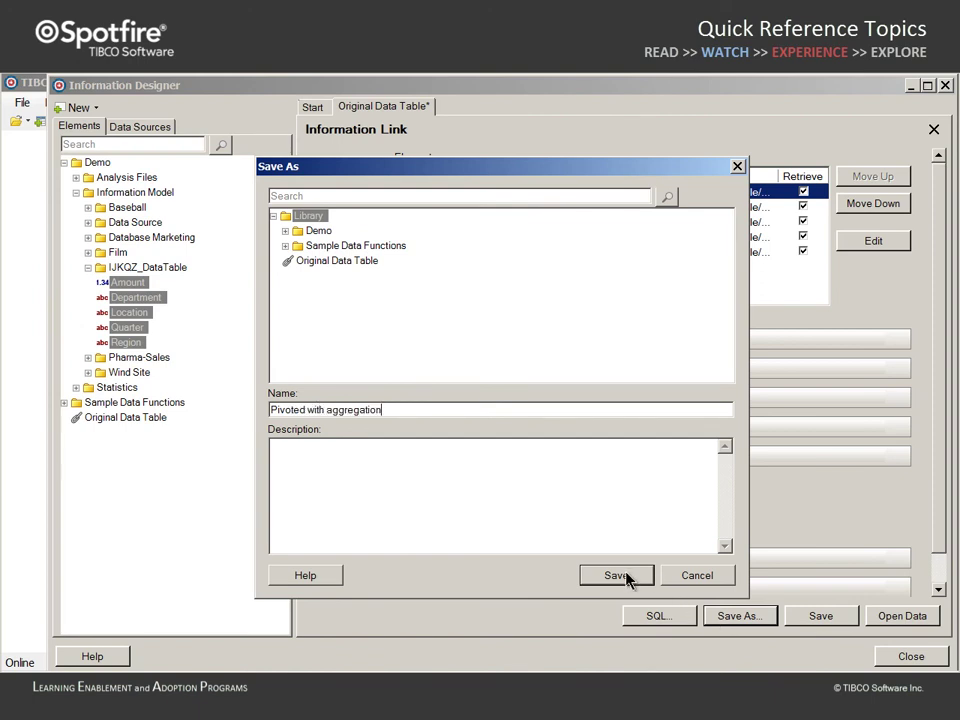
pyautogui.click(620, 576)
# Add Quarter as a second pivot category and change the column name expression to %V for %C
pyautogui.click(448, 527)
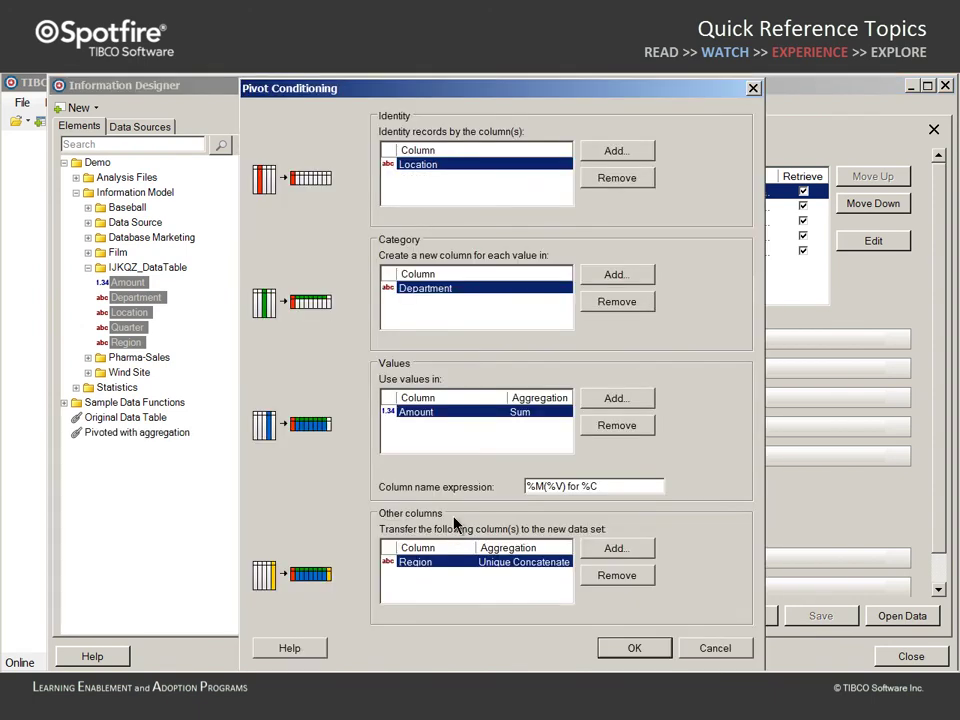
pyautogui.click(616, 274)
pyautogui.click(515, 434)
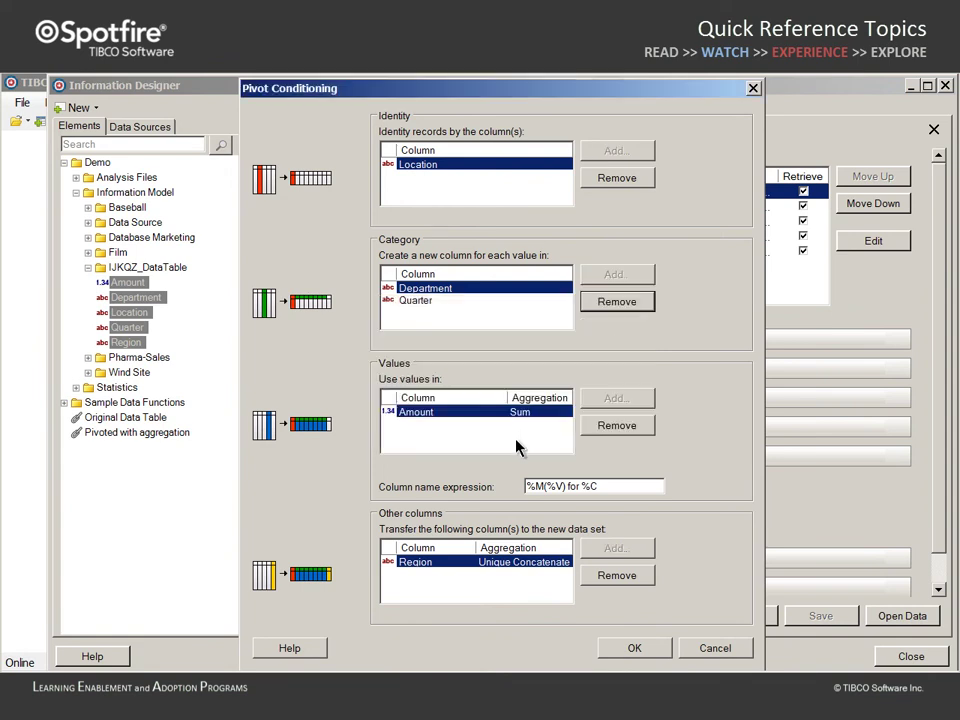
pyautogui.click(555, 487)
pyautogui.press('BackSpace')
pyautogui.press('BackSpace')
pyautogui.press('BackSpace')
pyautogui.press('BackSpace')
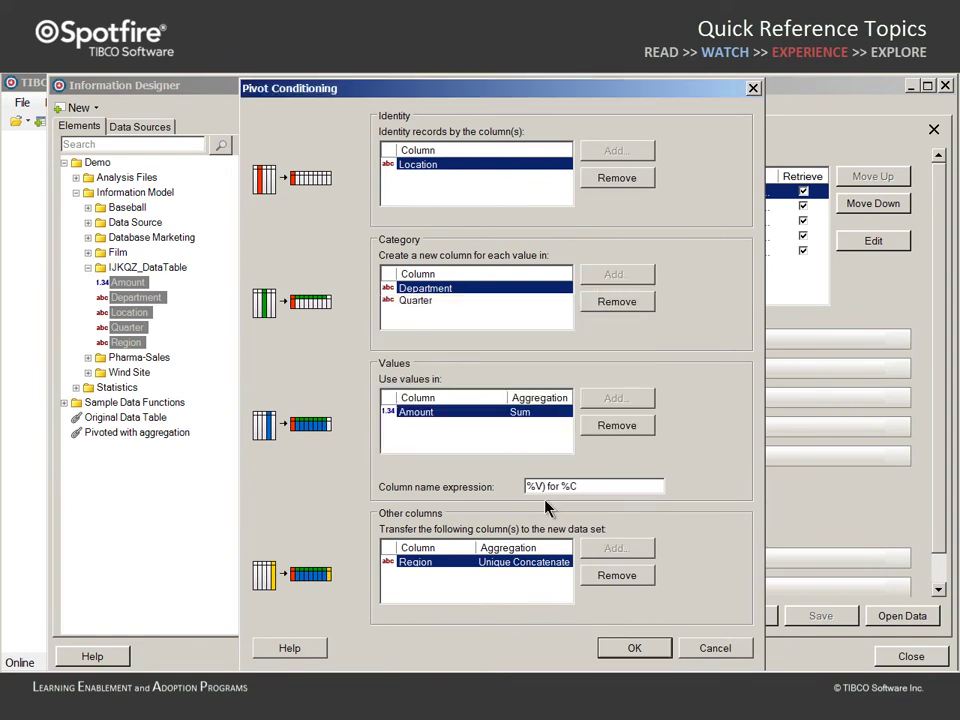
pyautogui.press('Delete')
pyautogui.click(630, 648)
# Save this version as 'Pivoted without aggregation'
pyautogui.click(724, 624)
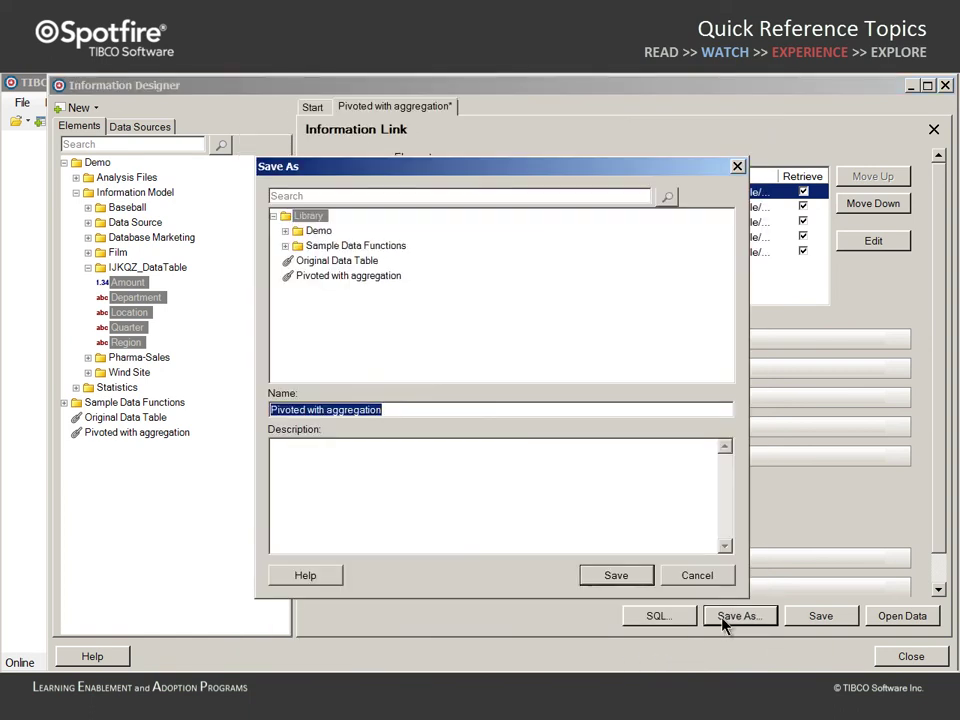
pyautogui.write('Pivoted with')
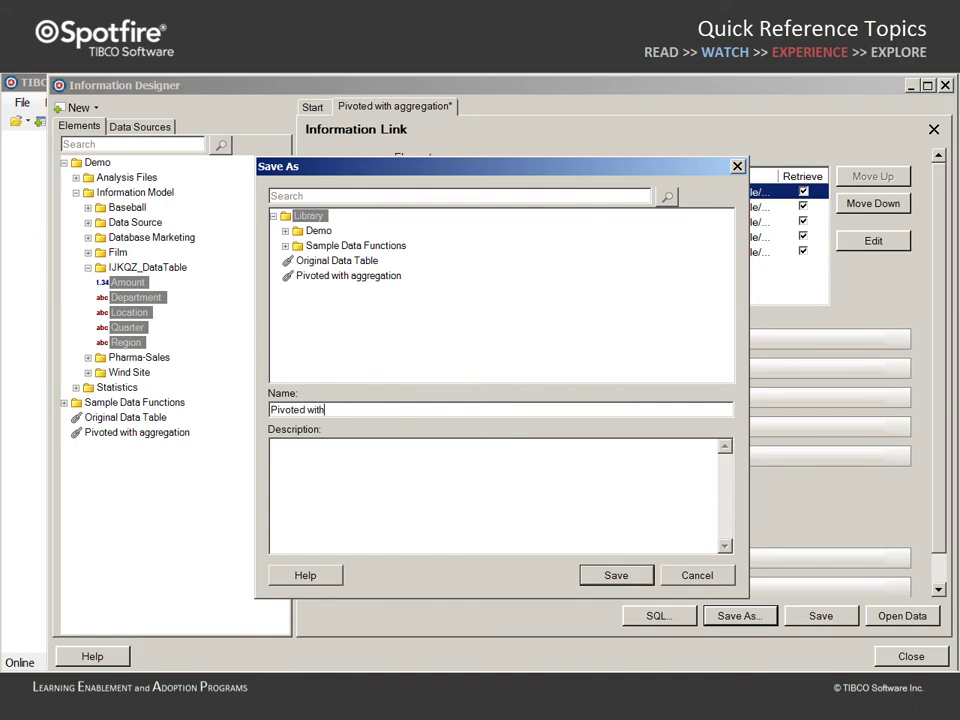
pyautogui.write('out aggregation')
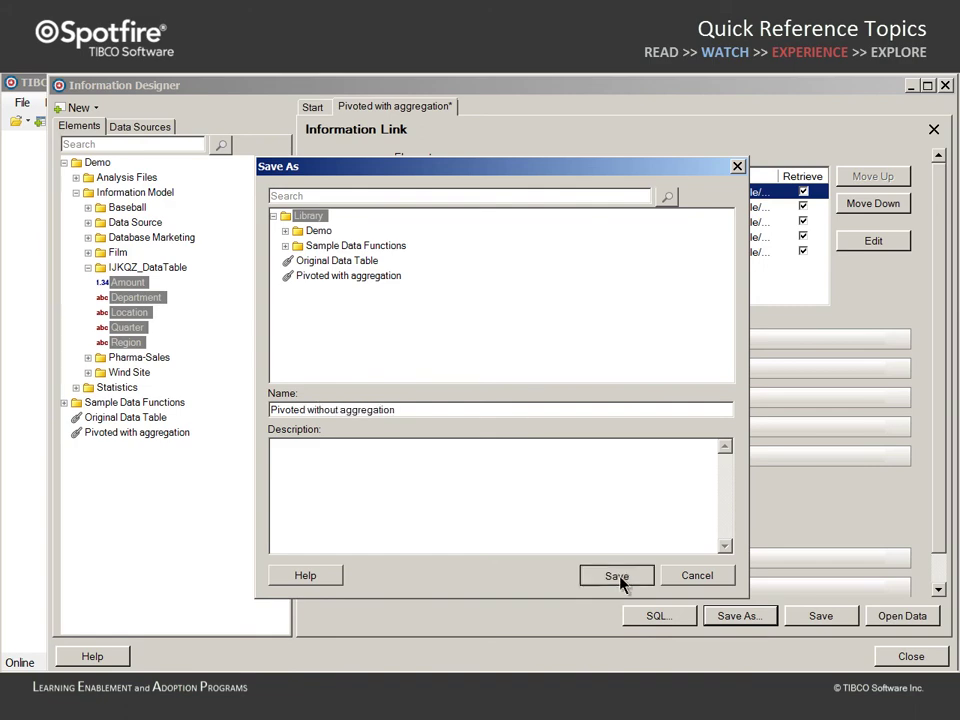
pyautogui.click(616, 575)
# Close Information Designer and start adding data tables from an information link
pyautogui.click(910, 657)
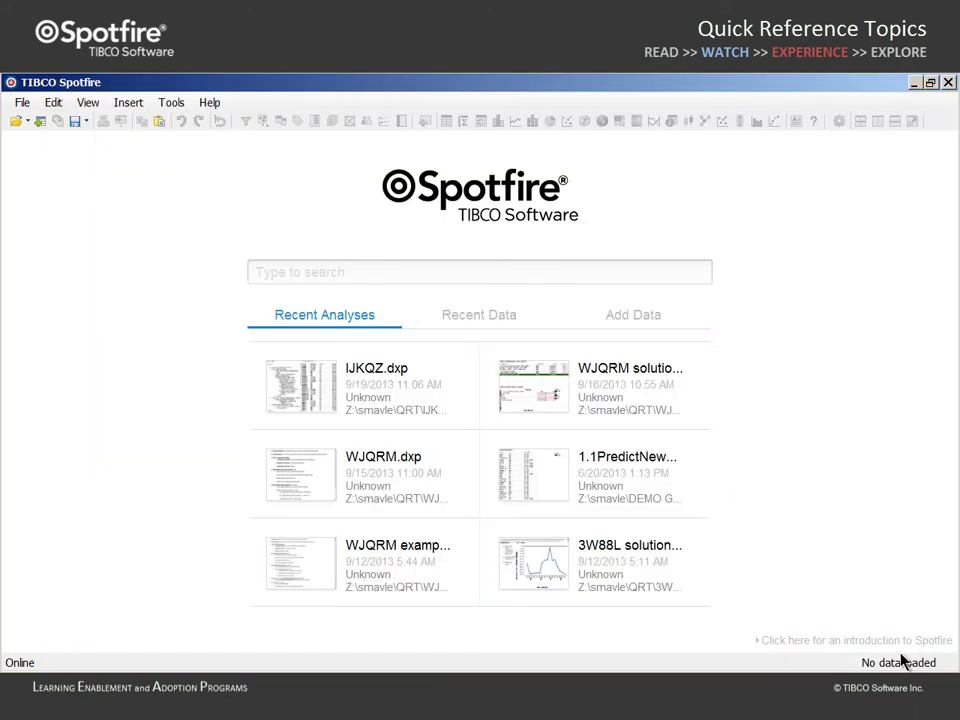
pyautogui.click(22, 103)
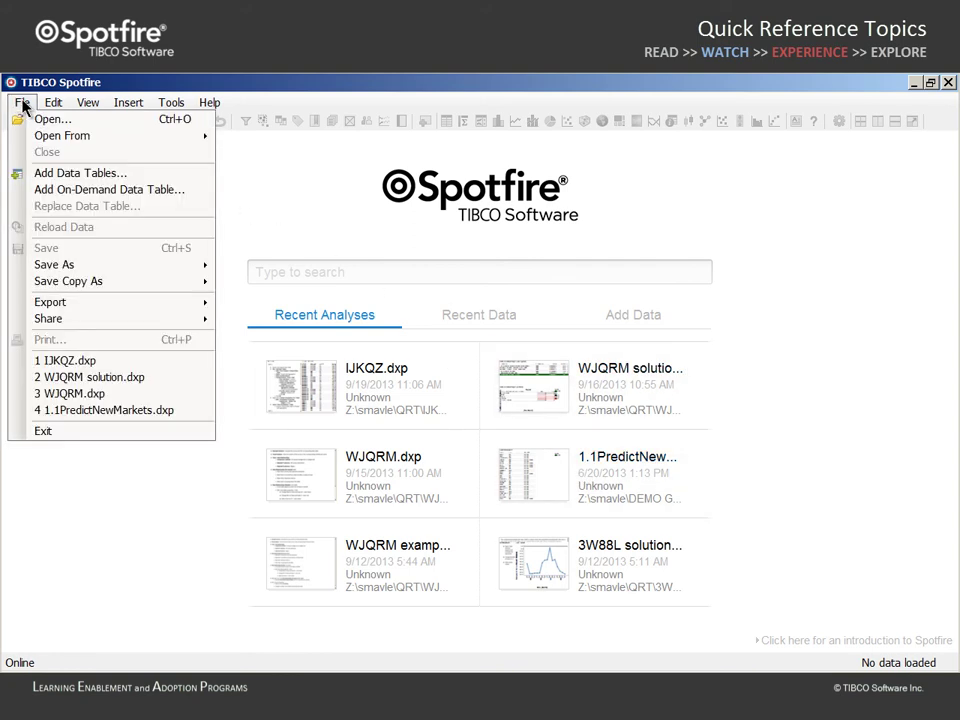
pyautogui.click(40, 175)
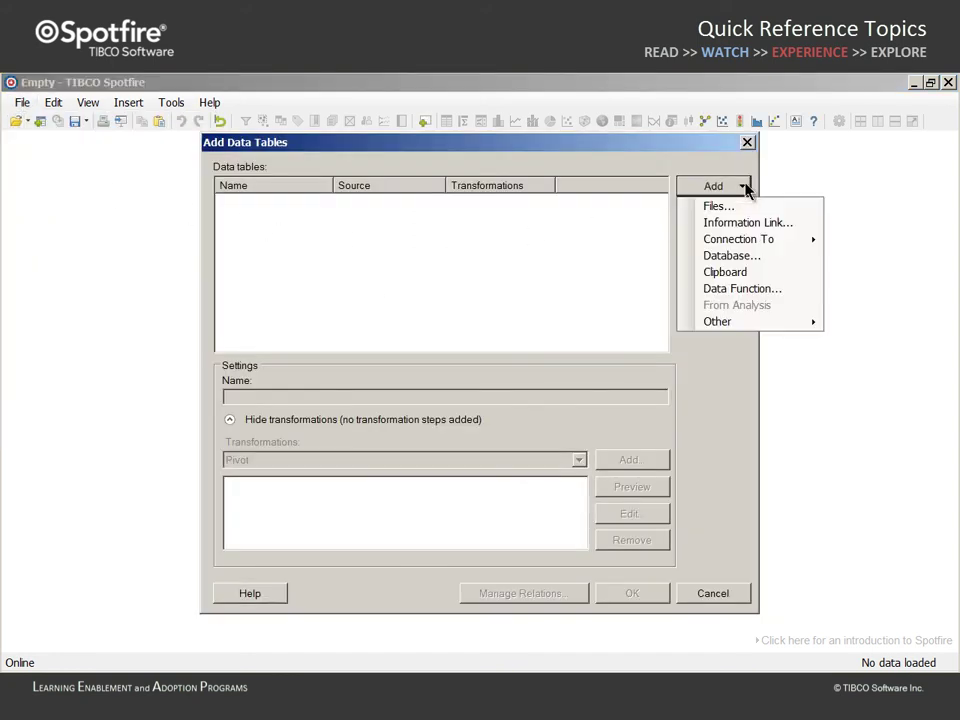
pyautogui.click(687, 225)
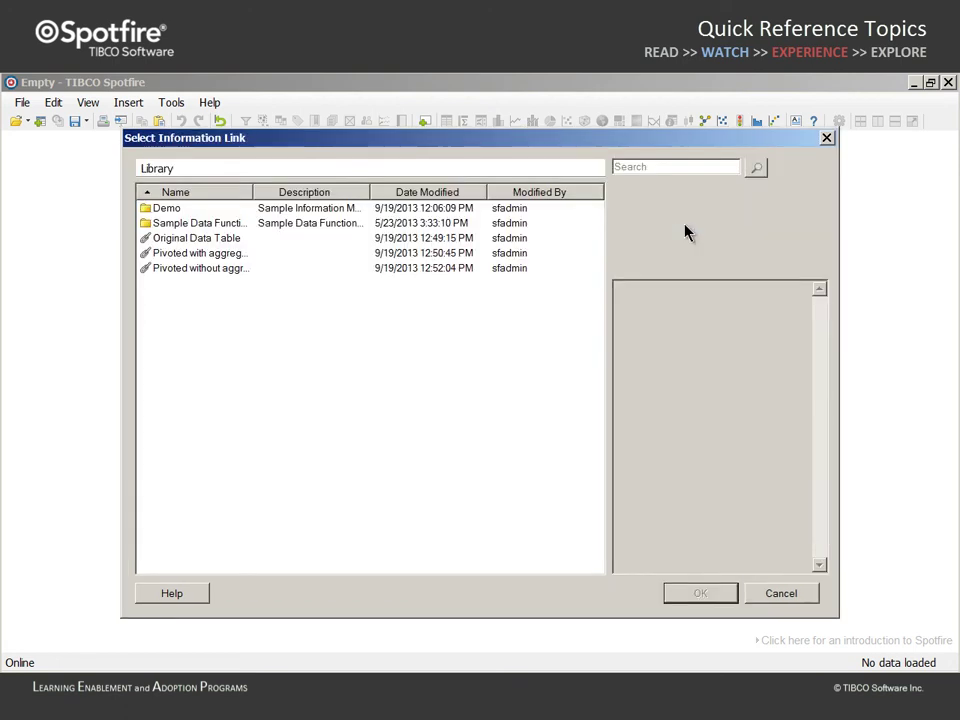
# Select Original Data Table, Pivoted with aggregation and Pivoted without aggregation, then collapse the transformations
pyautogui.moveTo(253, 192); pyautogui.dragTo(328, 192)
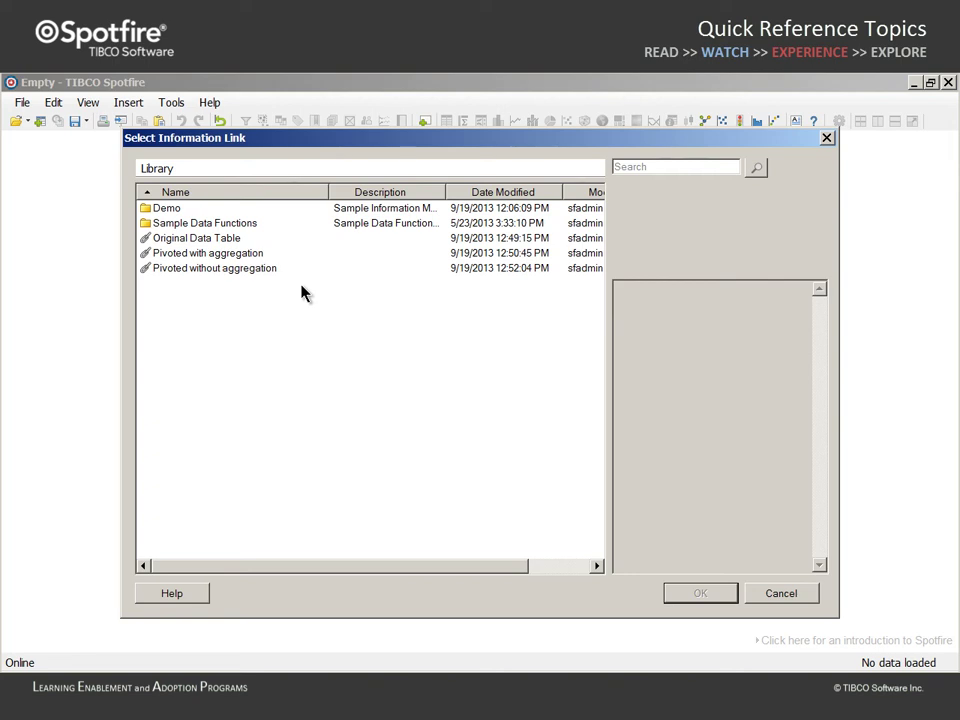
pyautogui.click(199, 239)
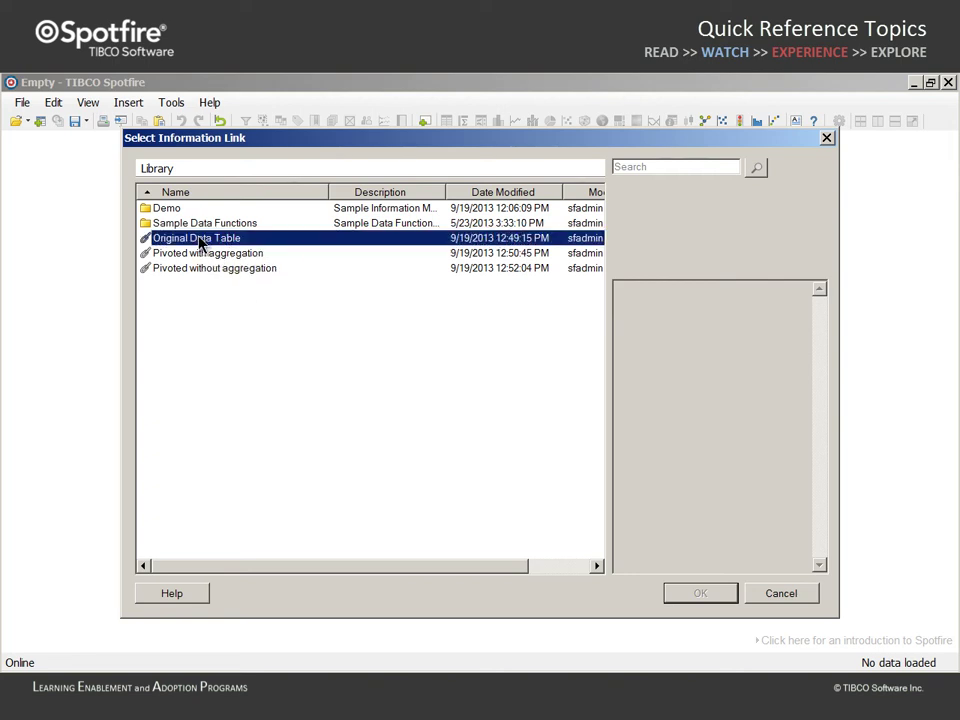
pyautogui.keyDown('ctrl'); pyautogui.click(194, 256); pyautogui.keyUp('ctrl')
pyautogui.keyDown('ctrl'); pyautogui.click(191, 270); pyautogui.keyUp('ctrl')
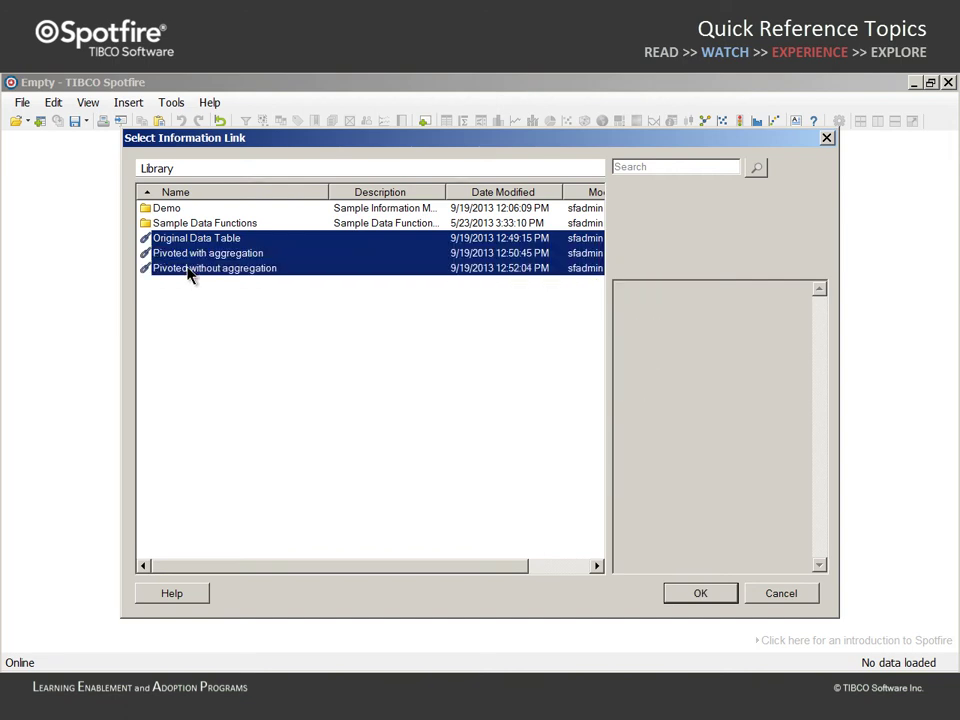
pyautogui.click(700, 594)
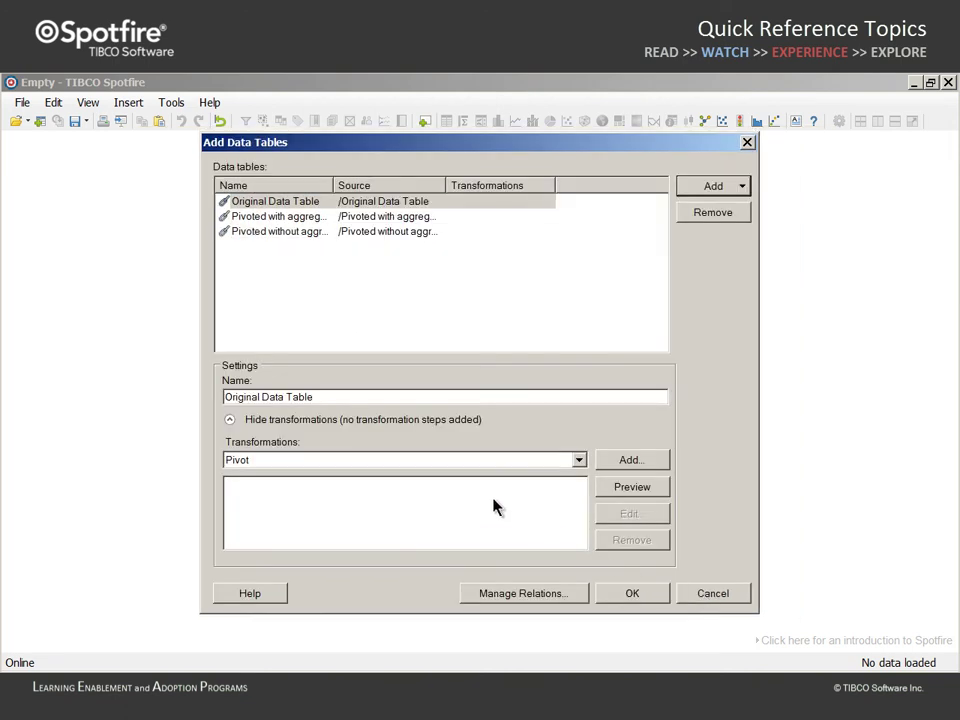
pyautogui.click(230, 420)
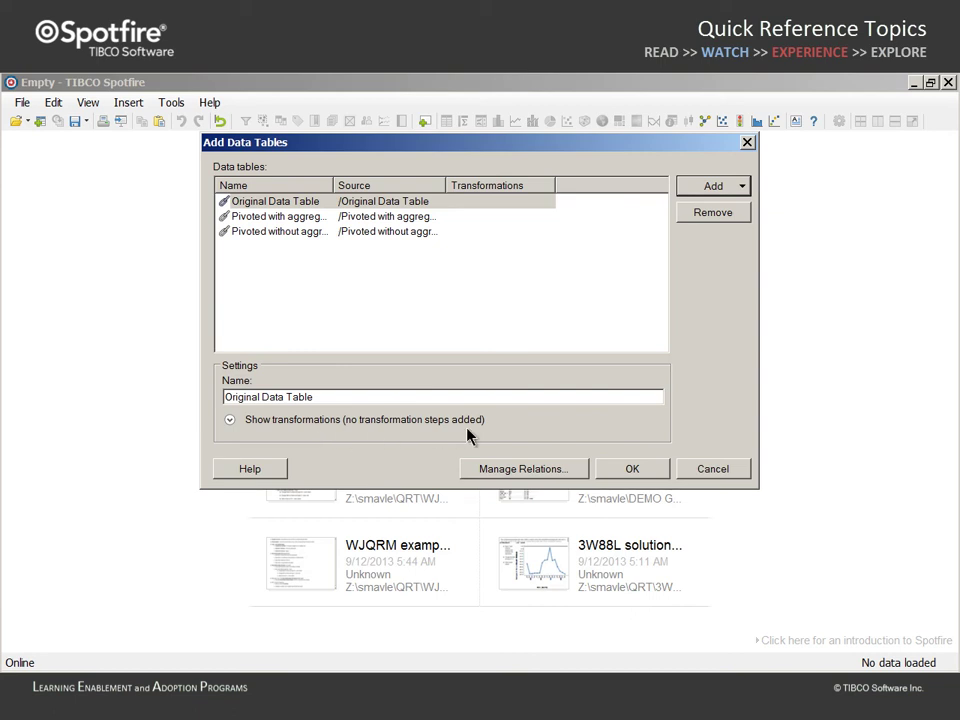
# Load the three tables and add two table visualizations showing the two pivoted links
pyautogui.click(627, 472)
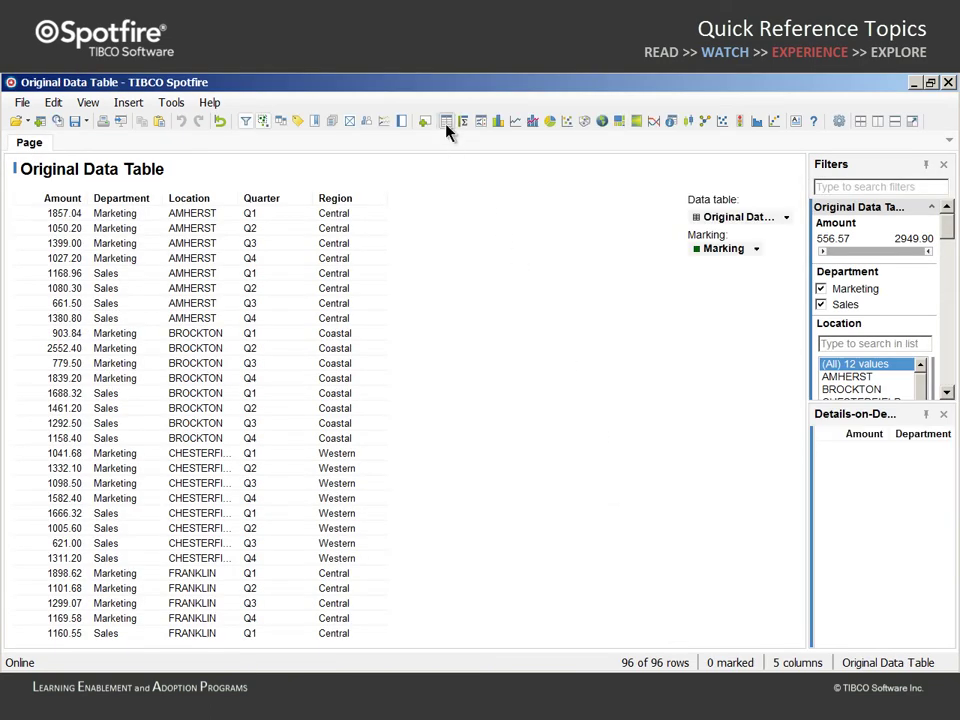
pyautogui.click(446, 121)
pyautogui.click(446, 121)
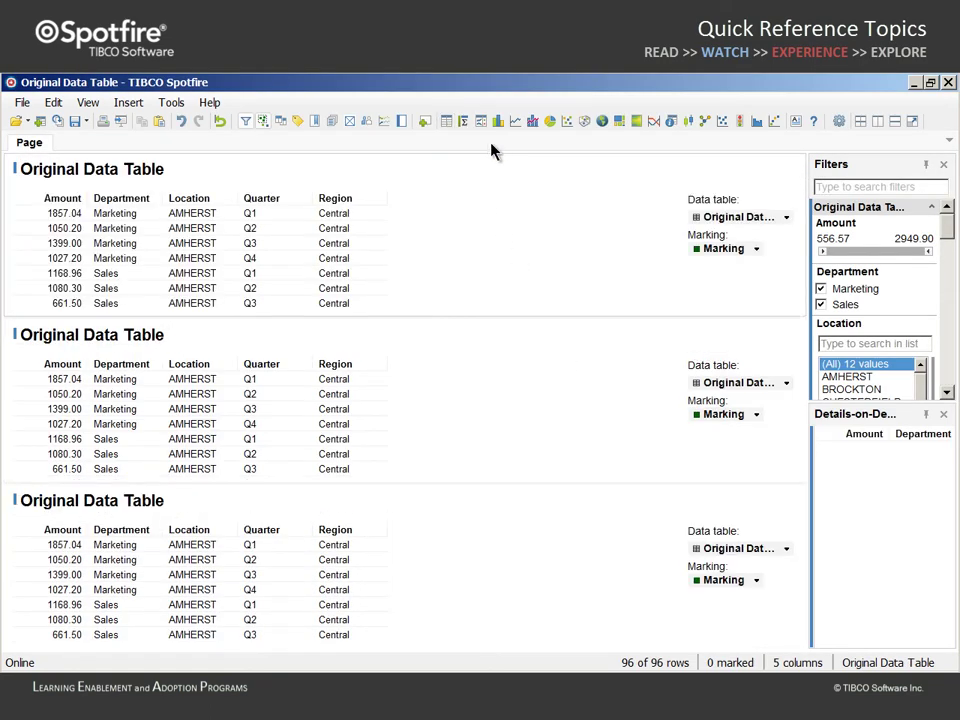
pyautogui.click(786, 383)
pyautogui.click(784, 421)
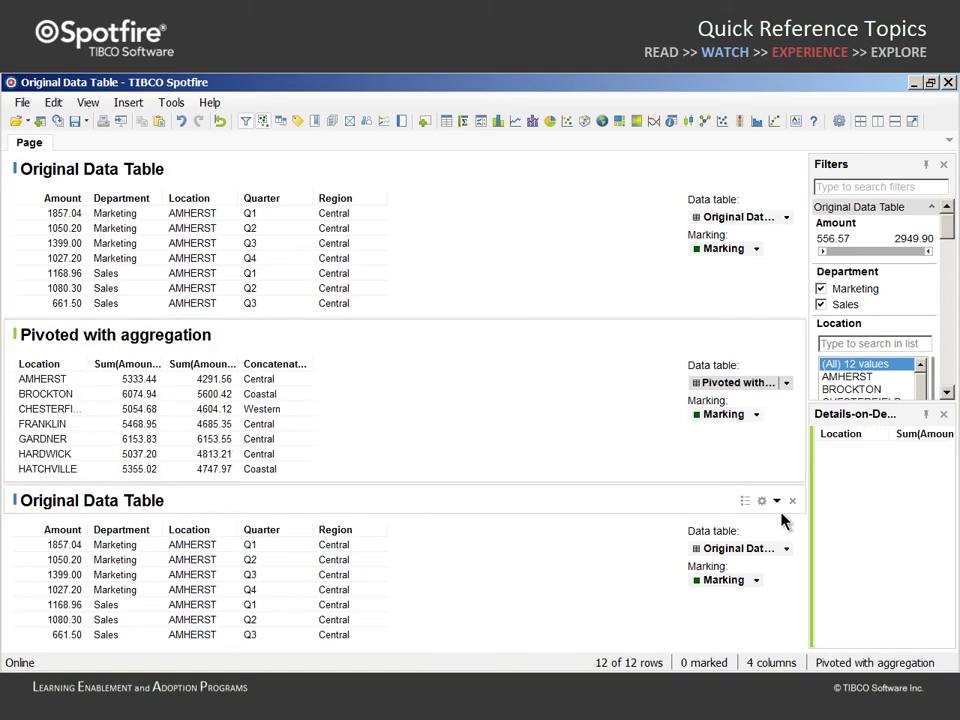
pyautogui.click(786, 548)
pyautogui.click(778, 601)
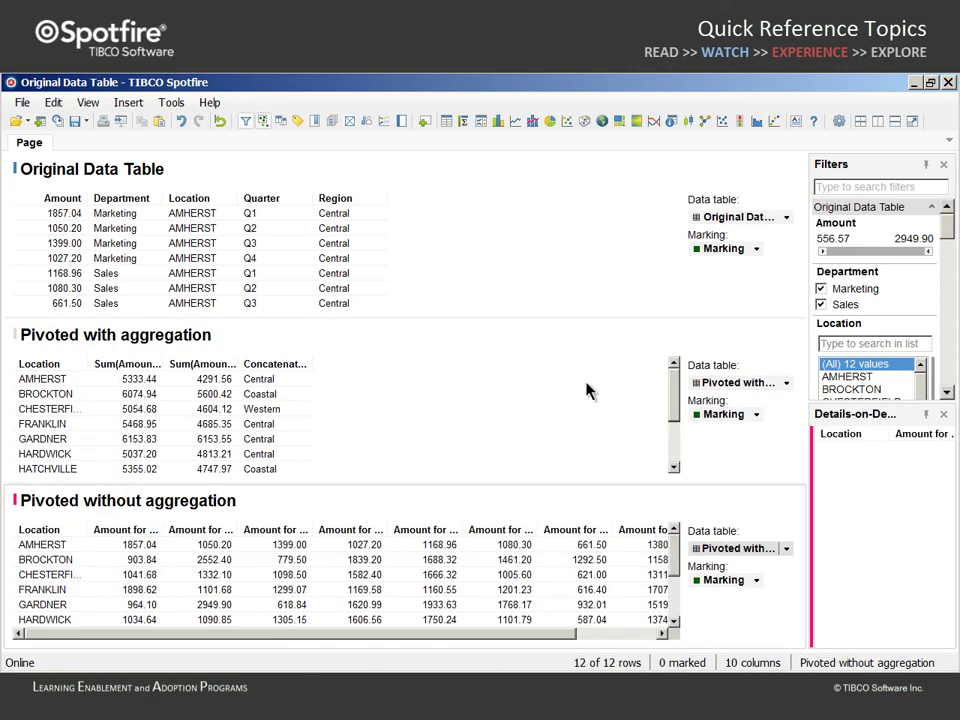
# Place the aggregated pivot table beside the original and set its header rows to 3 lines
pyautogui.moveTo(553, 336); pyautogui.dragTo(720, 230)
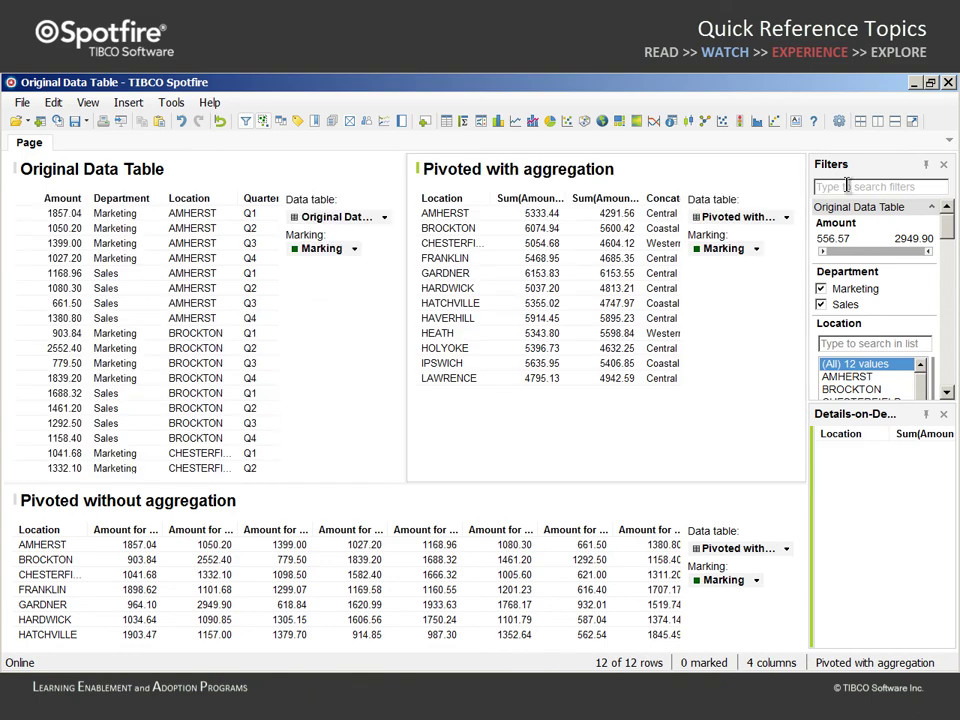
pyautogui.click(943, 164)
pyautogui.click(911, 169)
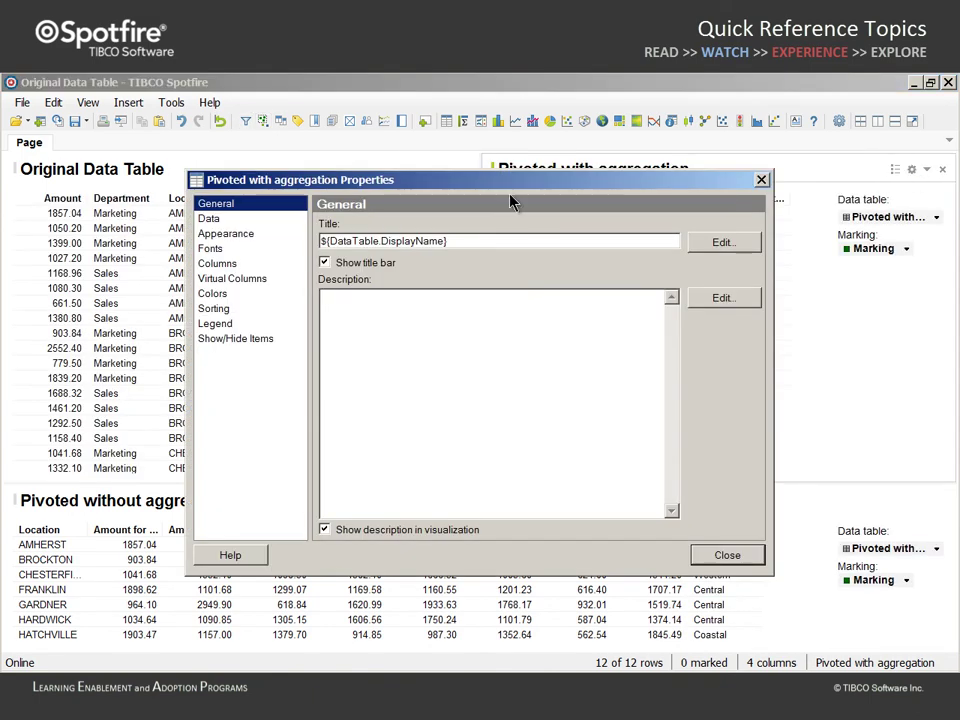
pyautogui.click(226, 234)
pyautogui.click(614, 222)
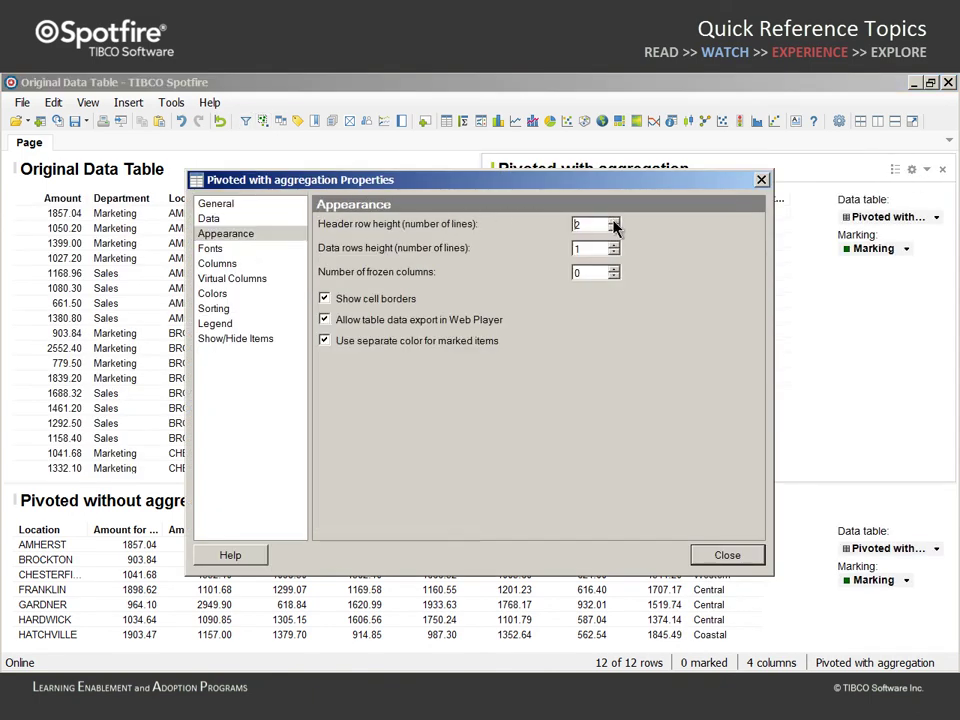
pyautogui.click(614, 222)
pyautogui.click(727, 554)
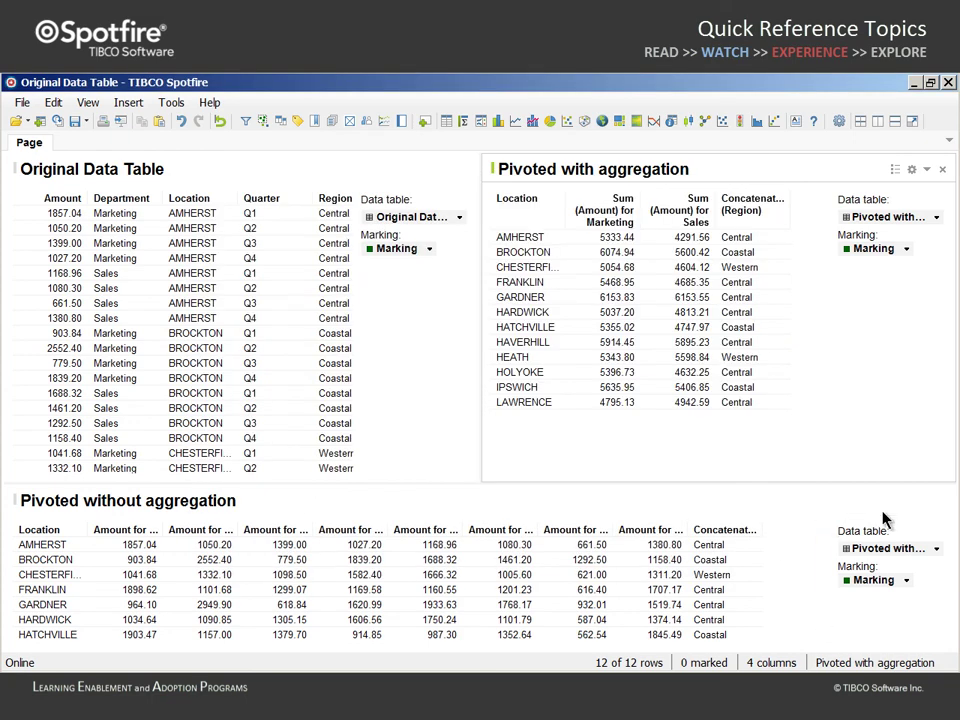
# Set the unaggregated pivot table's header row height to 2 lines
pyautogui.click(911, 499)
pyautogui.click(243, 234)
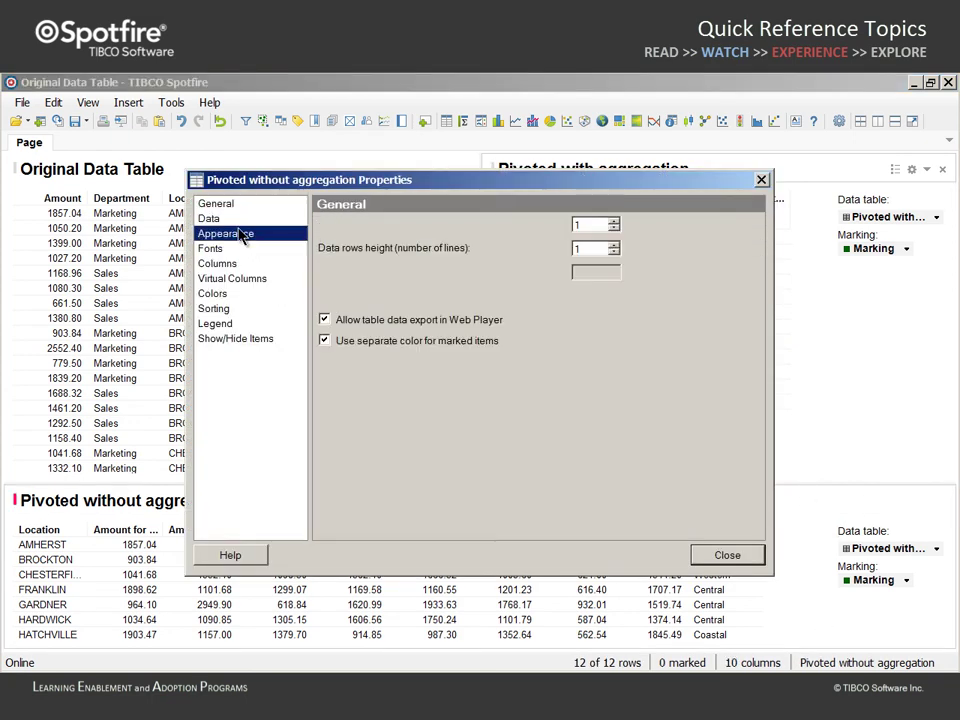
pyautogui.click(614, 222)
pyautogui.click(725, 554)
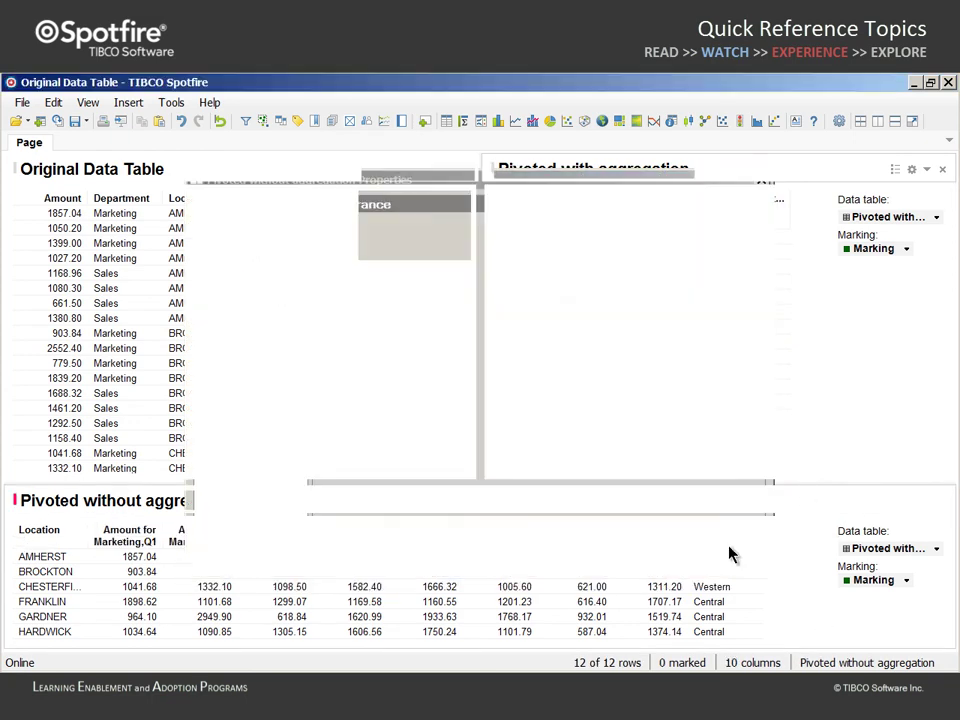